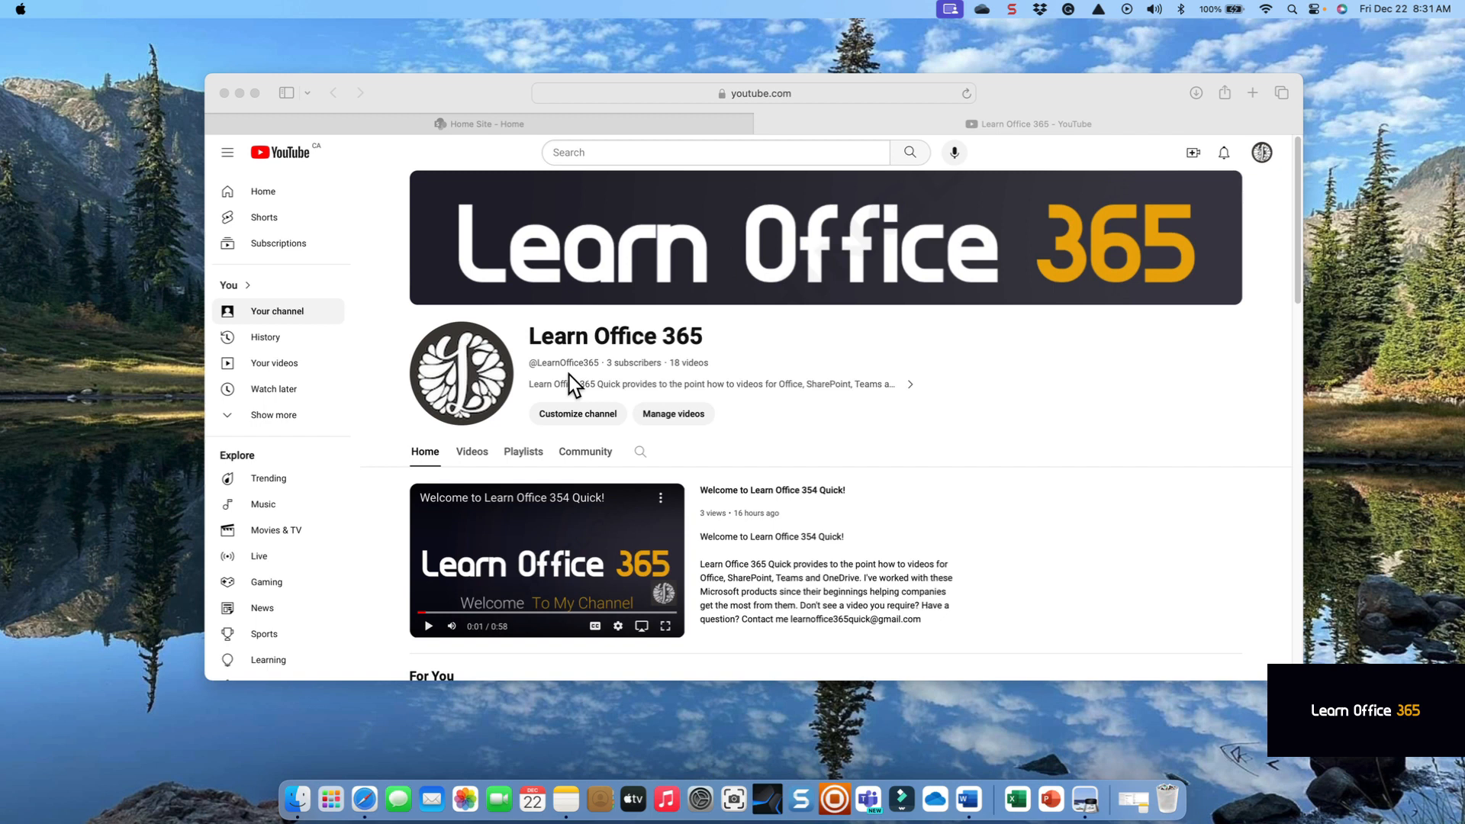
- Open the full library settings page of the Project Documents library on the SharePoint Home Site
click(475, 122)
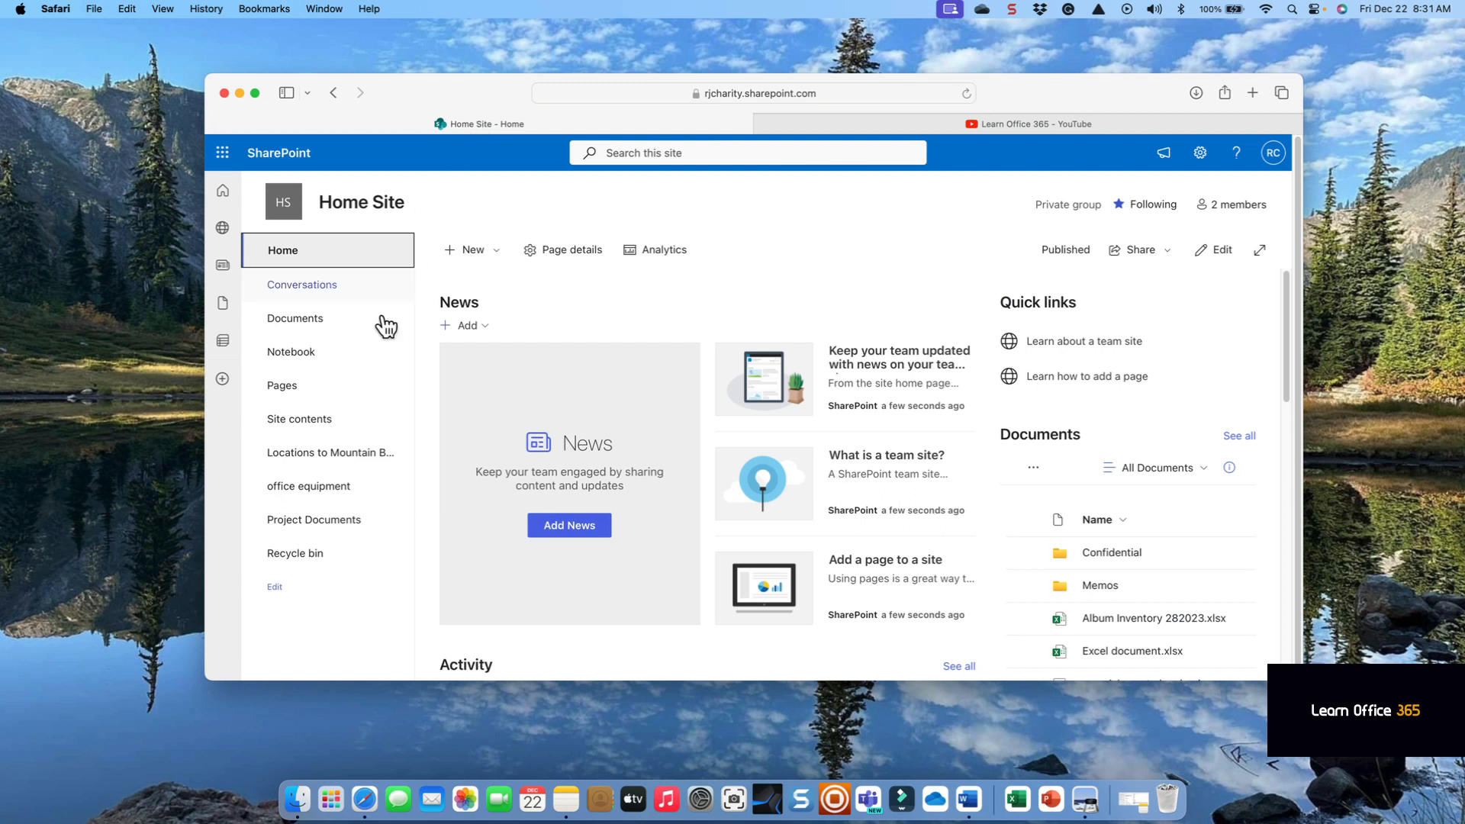
click(335, 523)
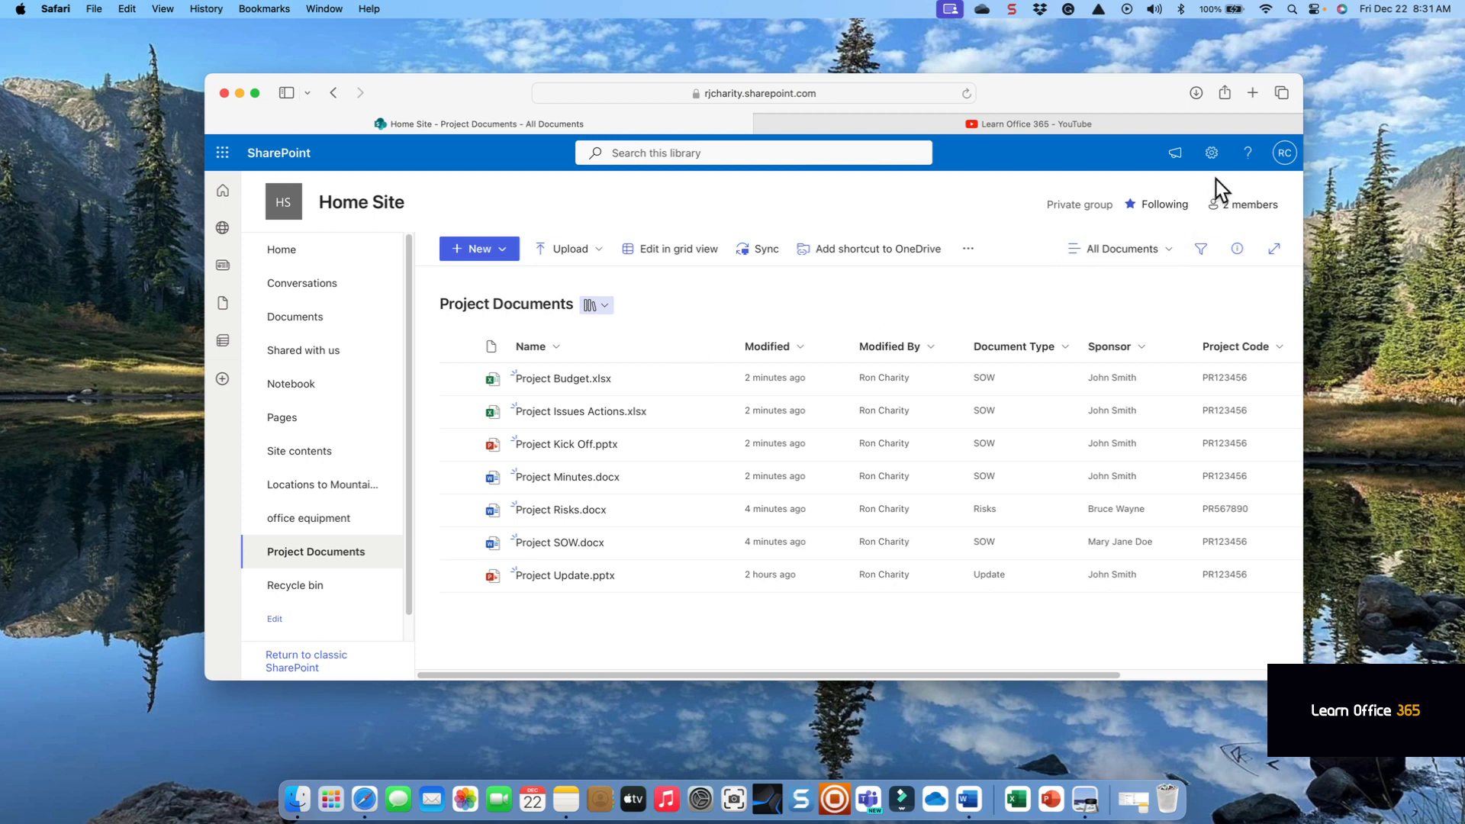
click(1215, 158)
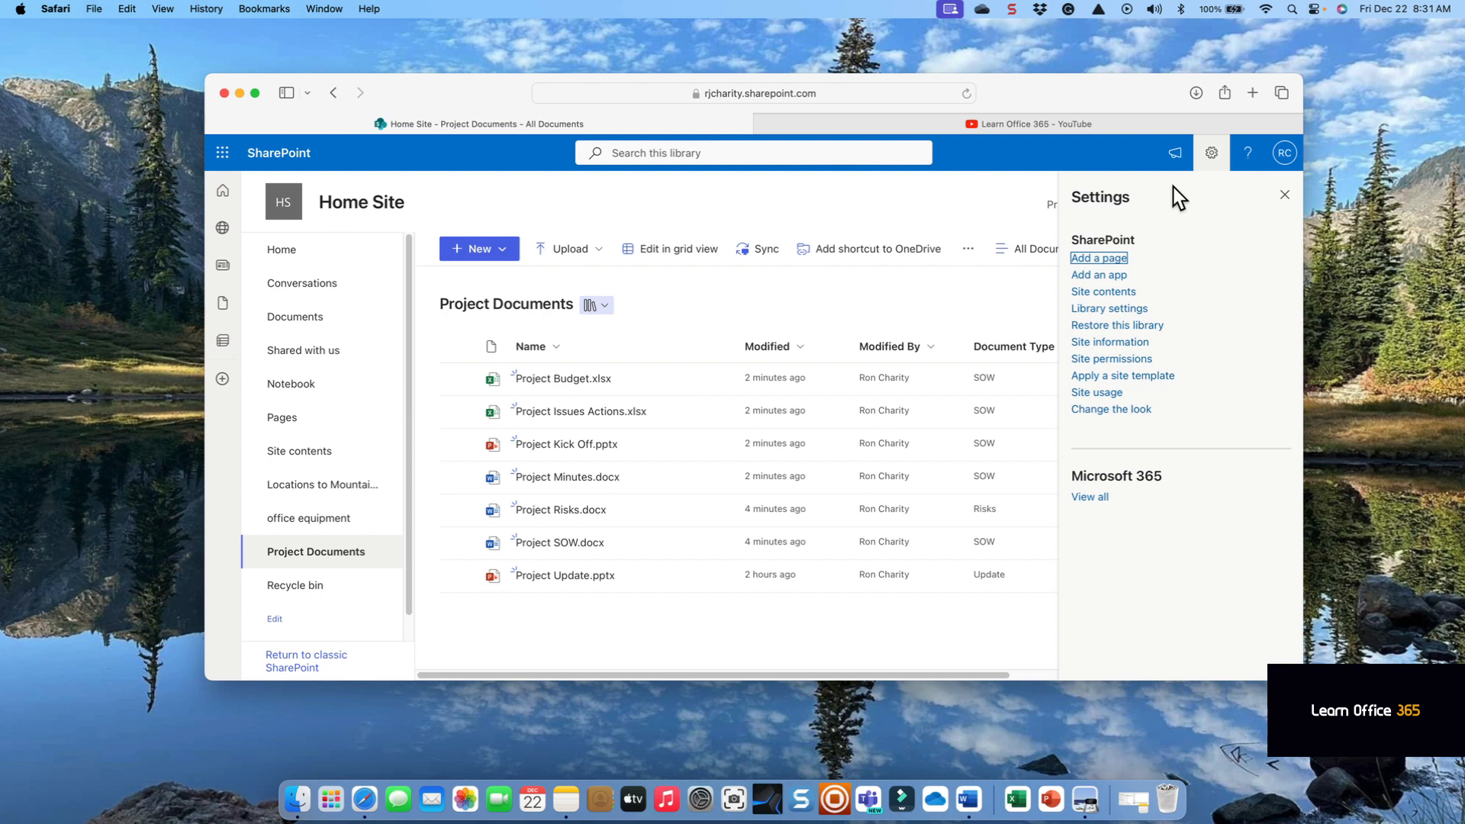
click(1112, 310)
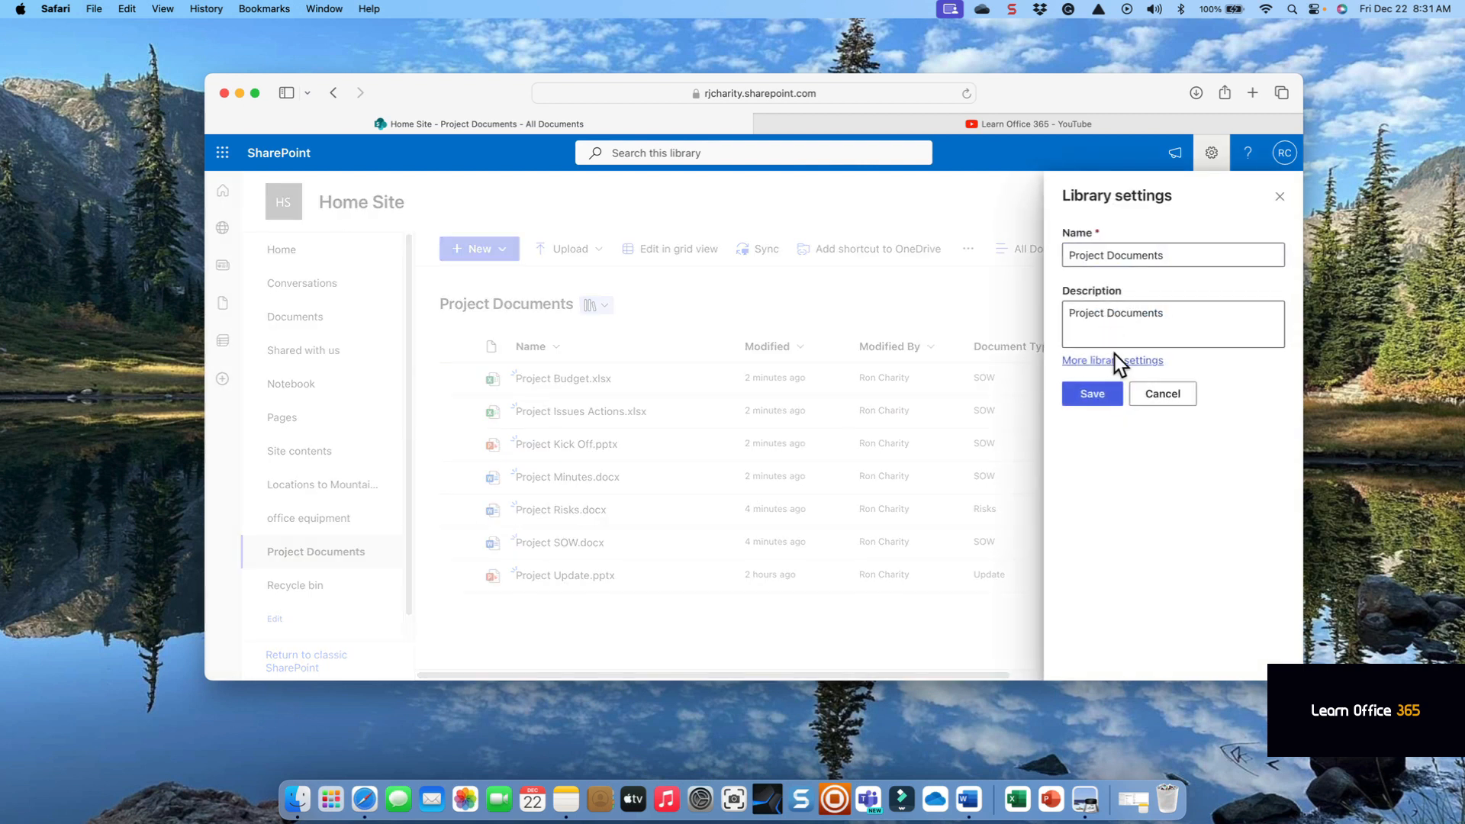
click(1112, 362)
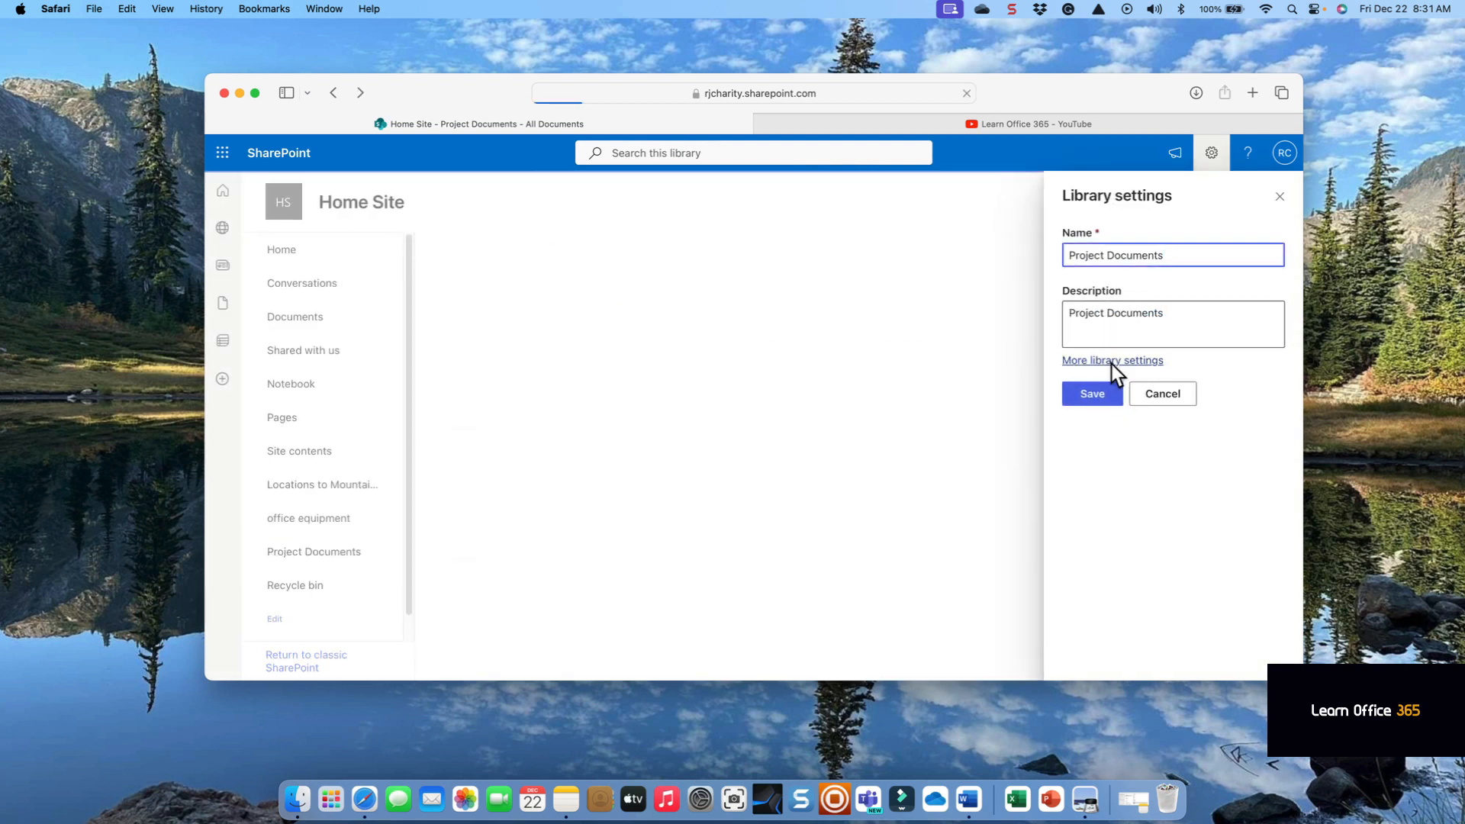
- Start a new standard view for the library and name it Projects
scroll(629, 410, down, 4)
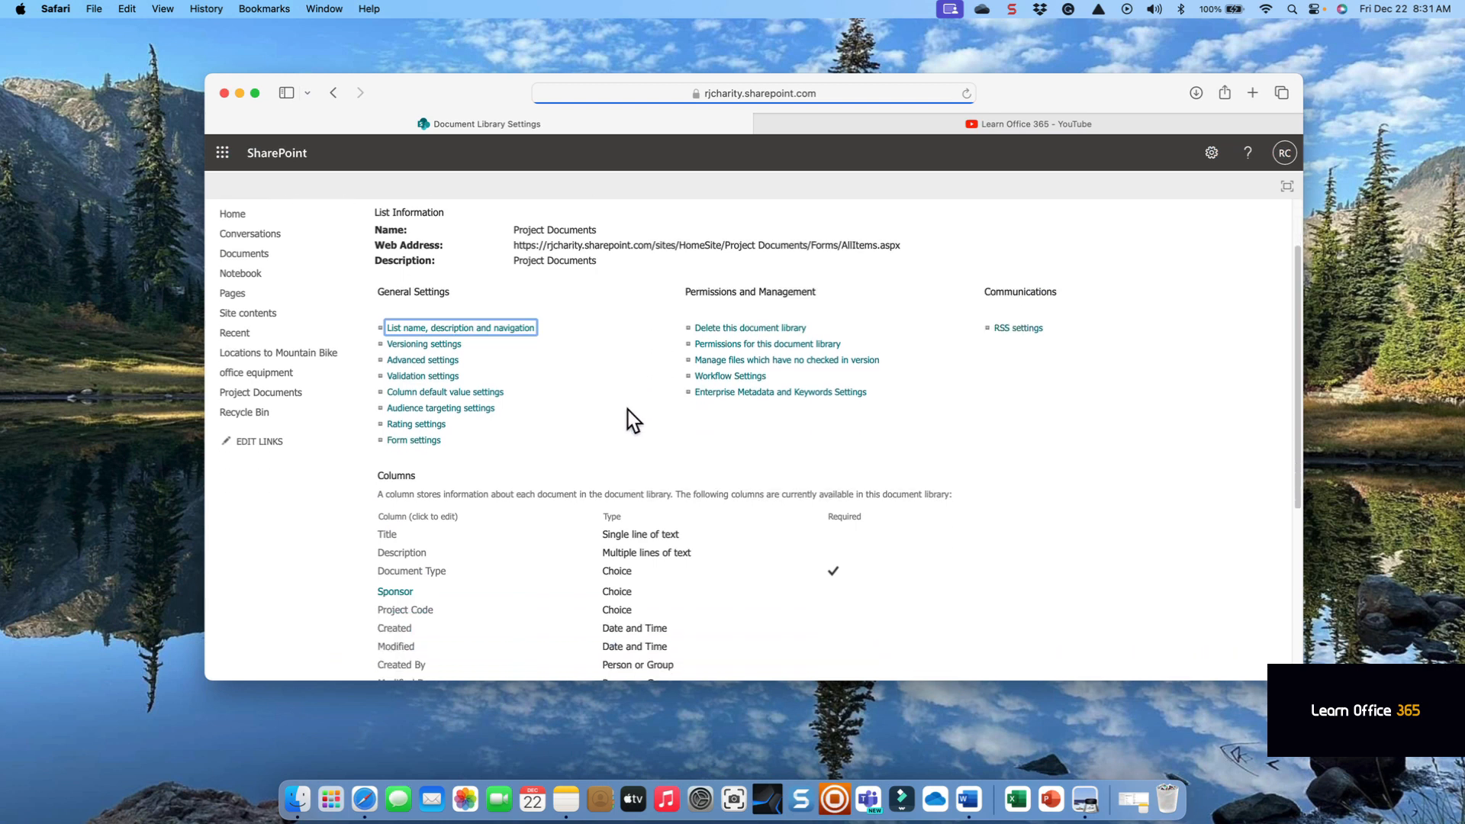
scroll(628, 410, down, 6)
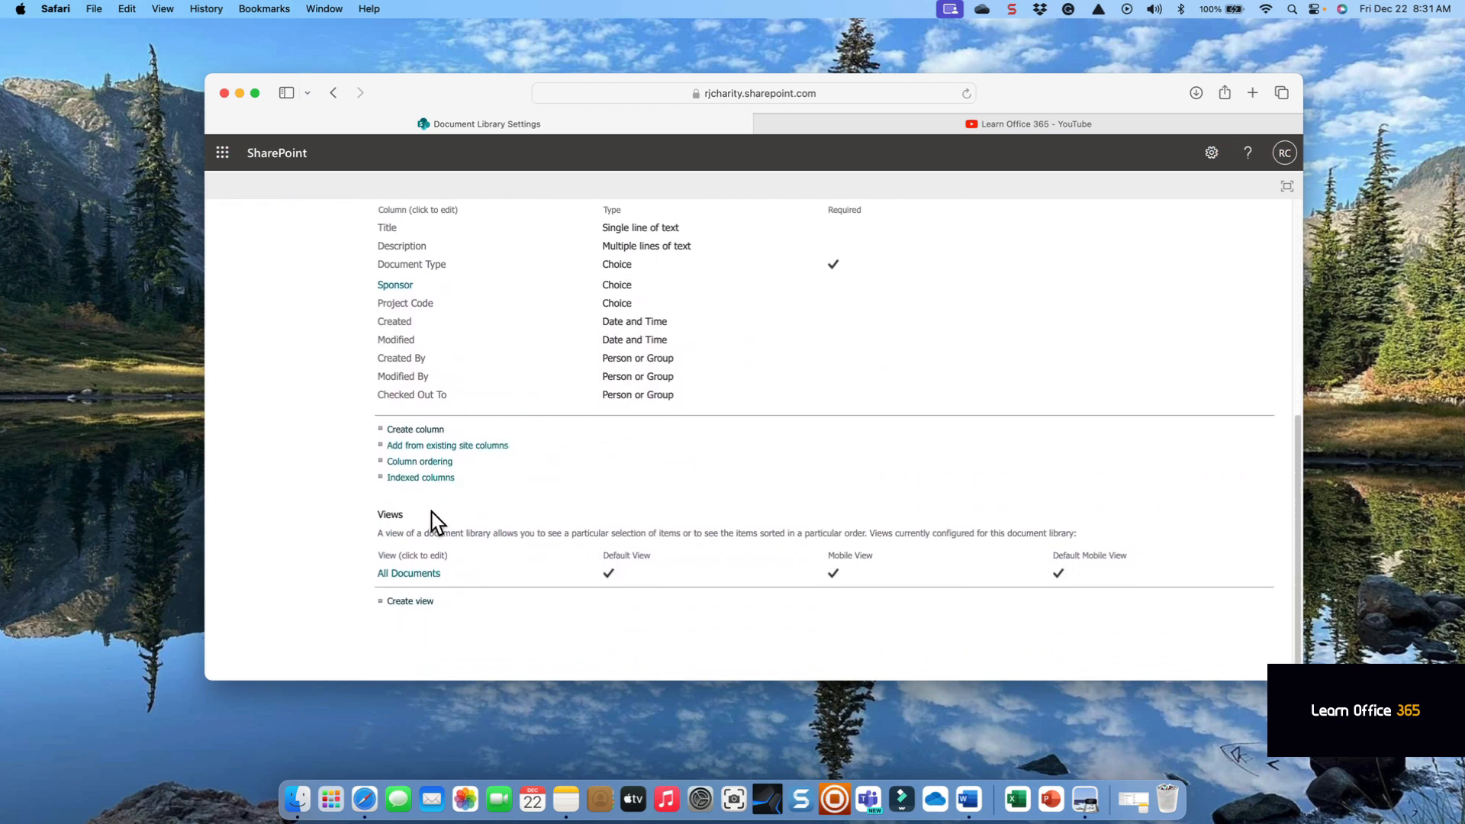
click(418, 603)
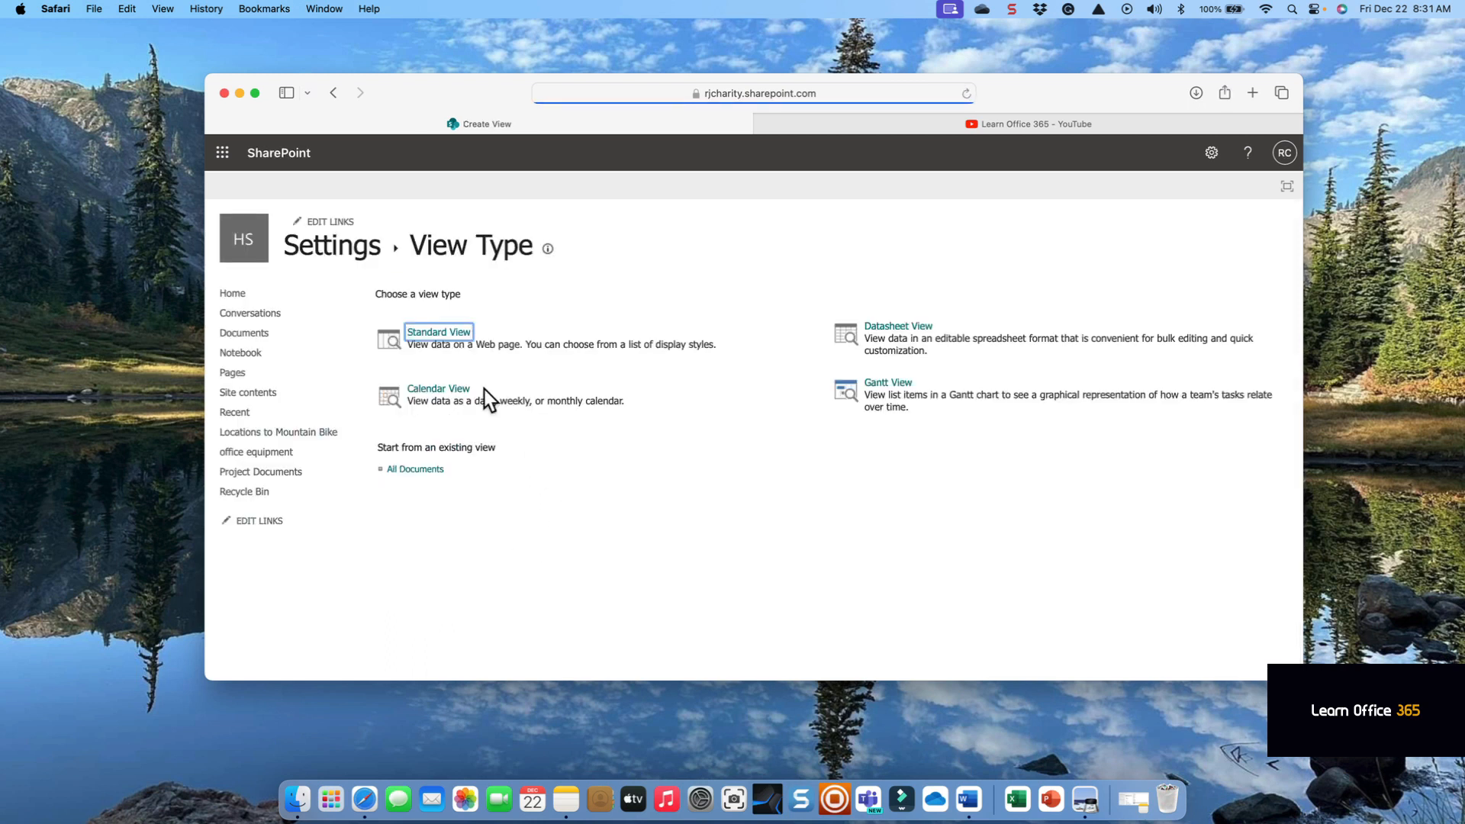
click(444, 336)
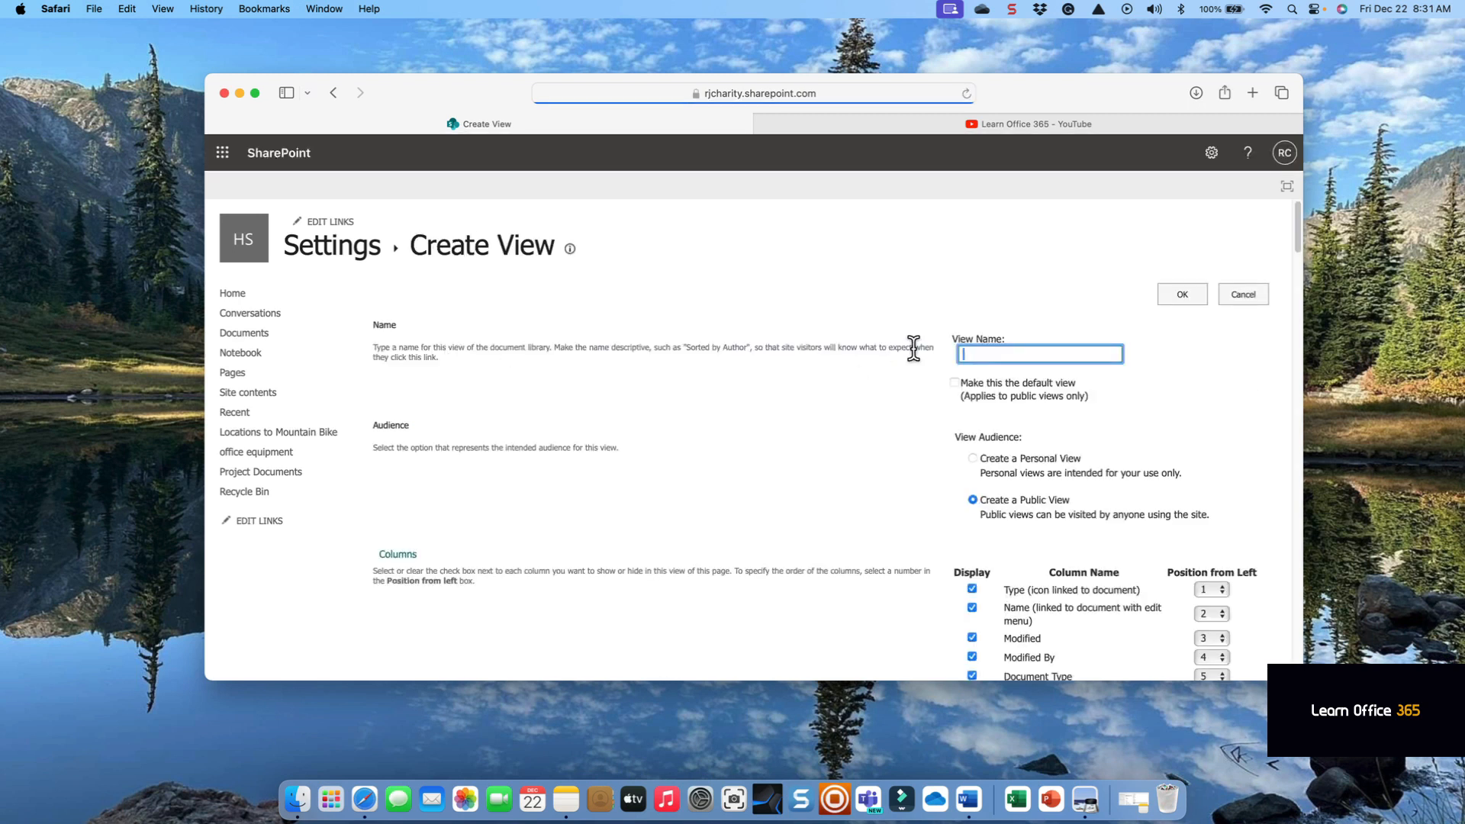
text(Projects)
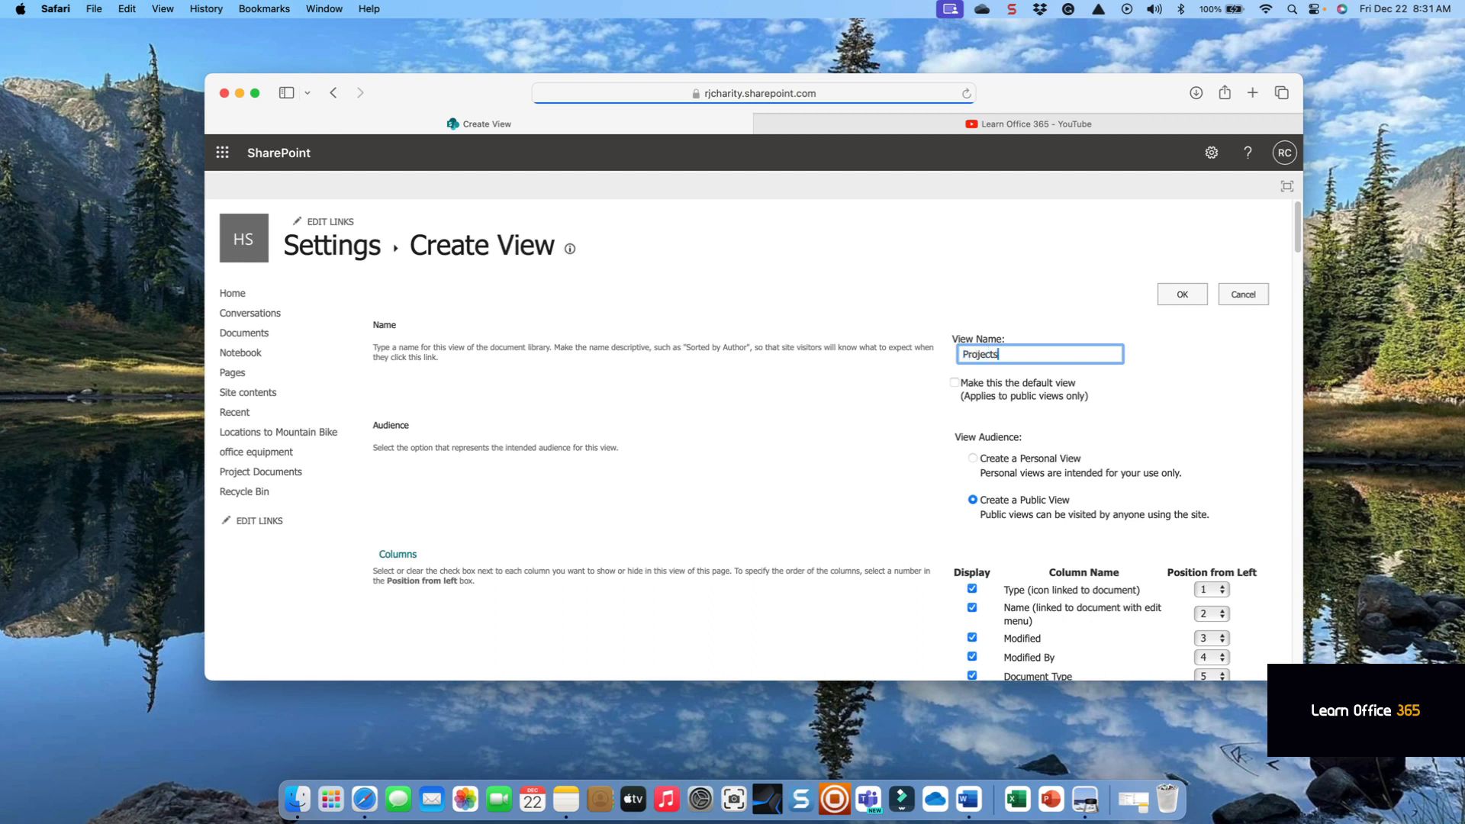
- Add the Created, Created By, File Size and Version columns to the Projects view
scroll(850, 482, down, 2)
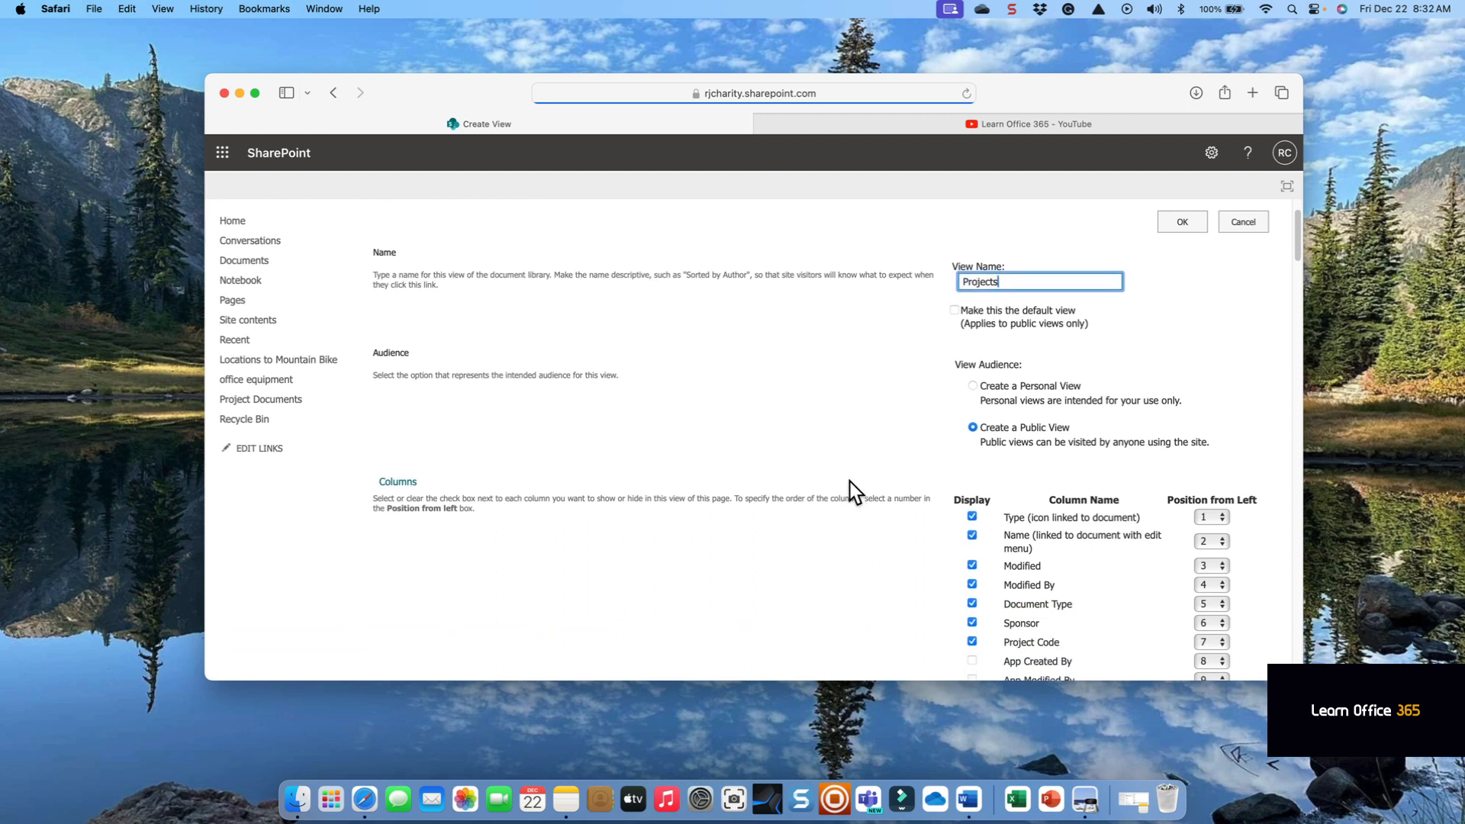
scroll(850, 473, down, 2)
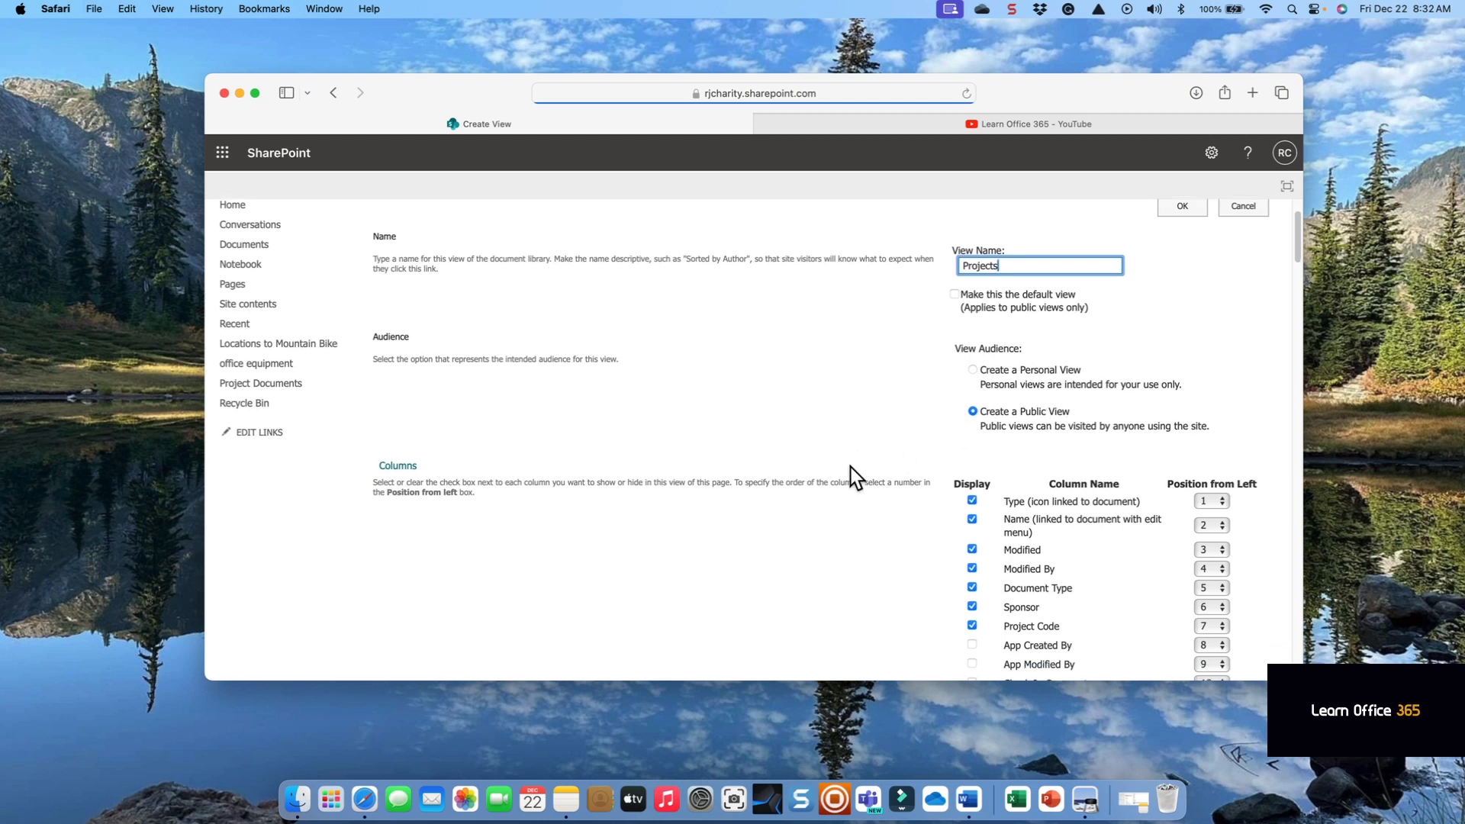
scroll(850, 467, down, 3)
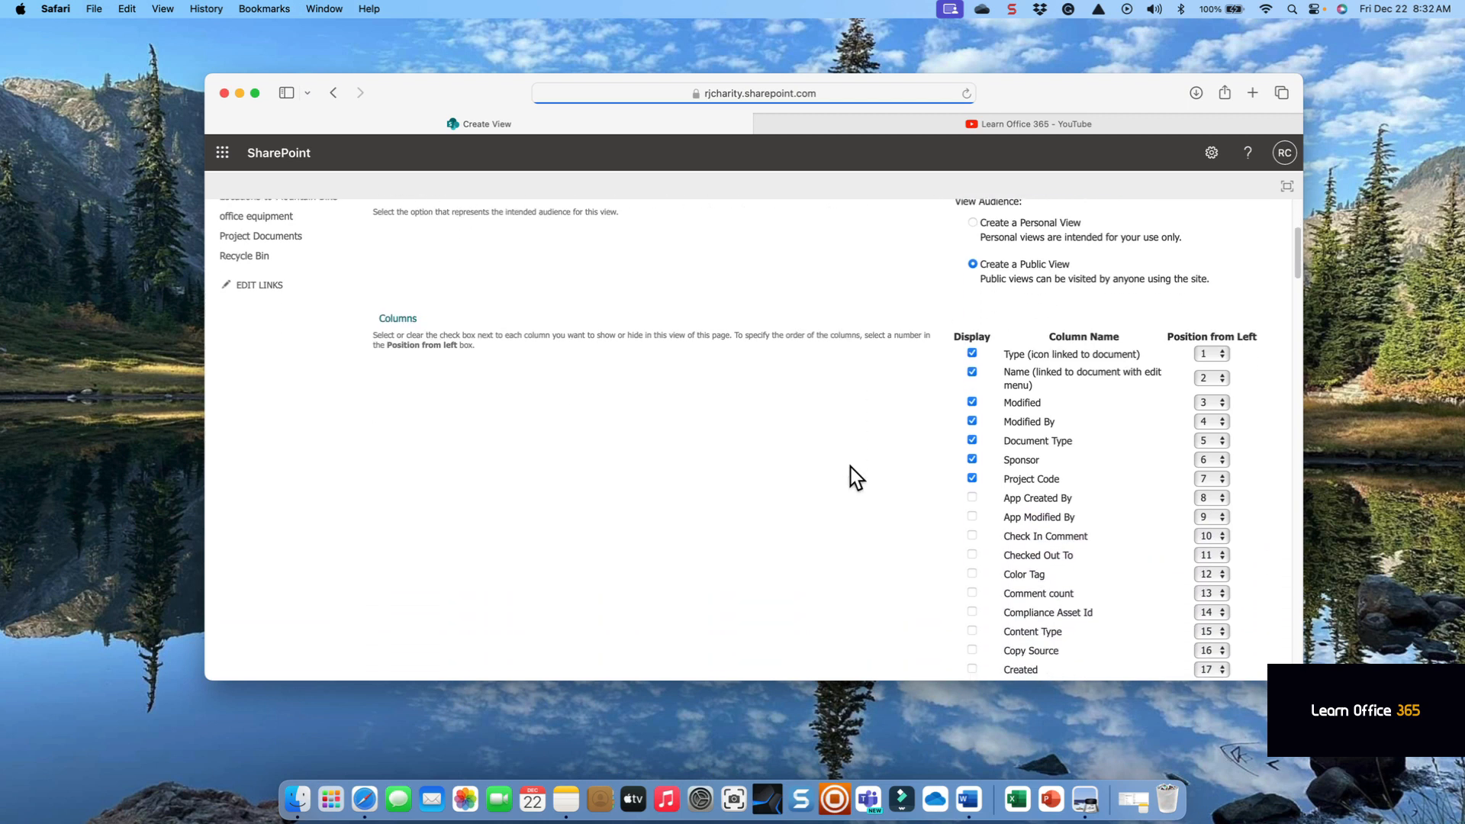
scroll(850, 467, down, 2)
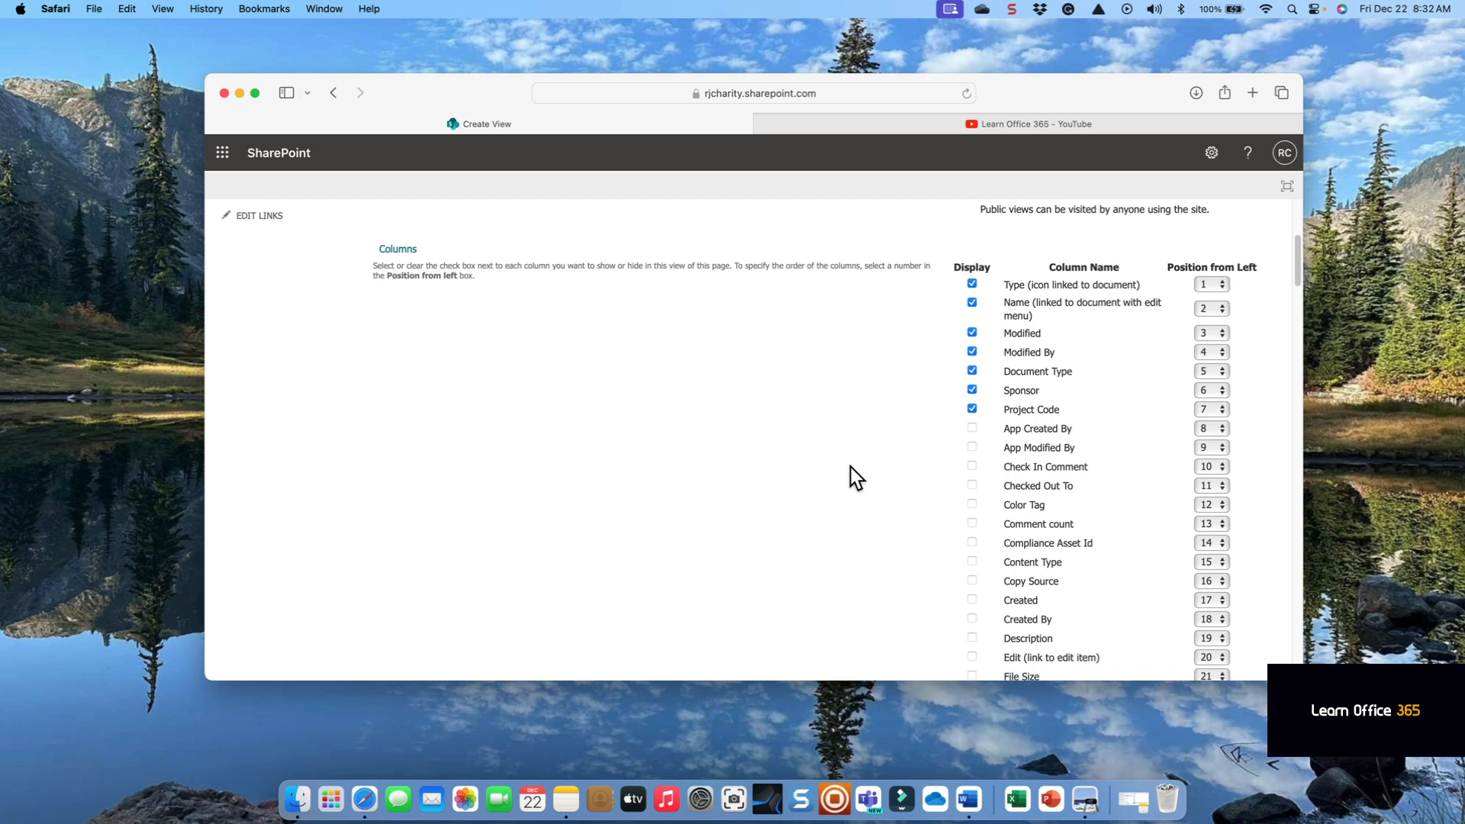
scroll(850, 467, down, 3)
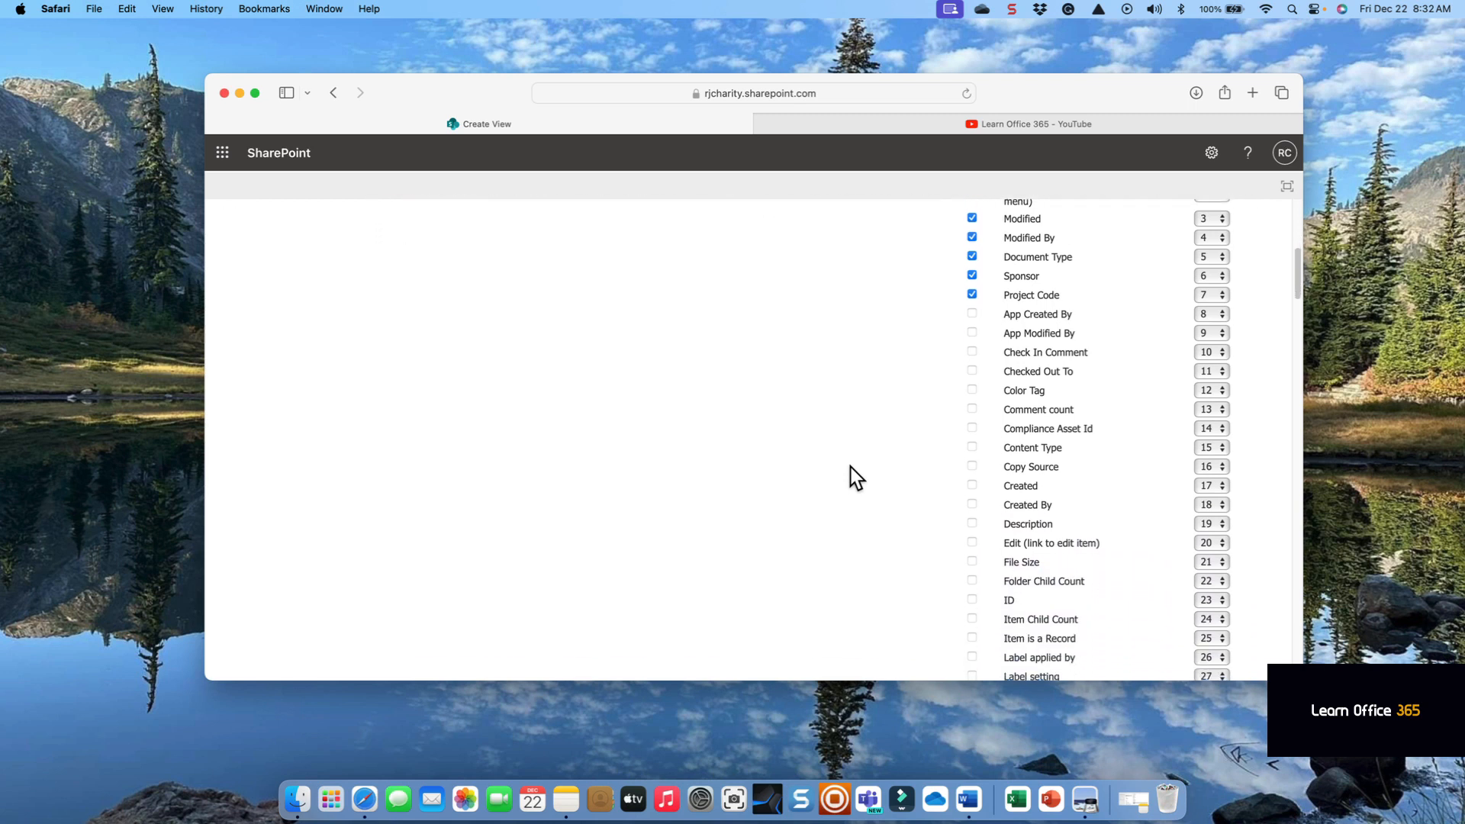
click(973, 486)
scroll(926, 509, down, 2)
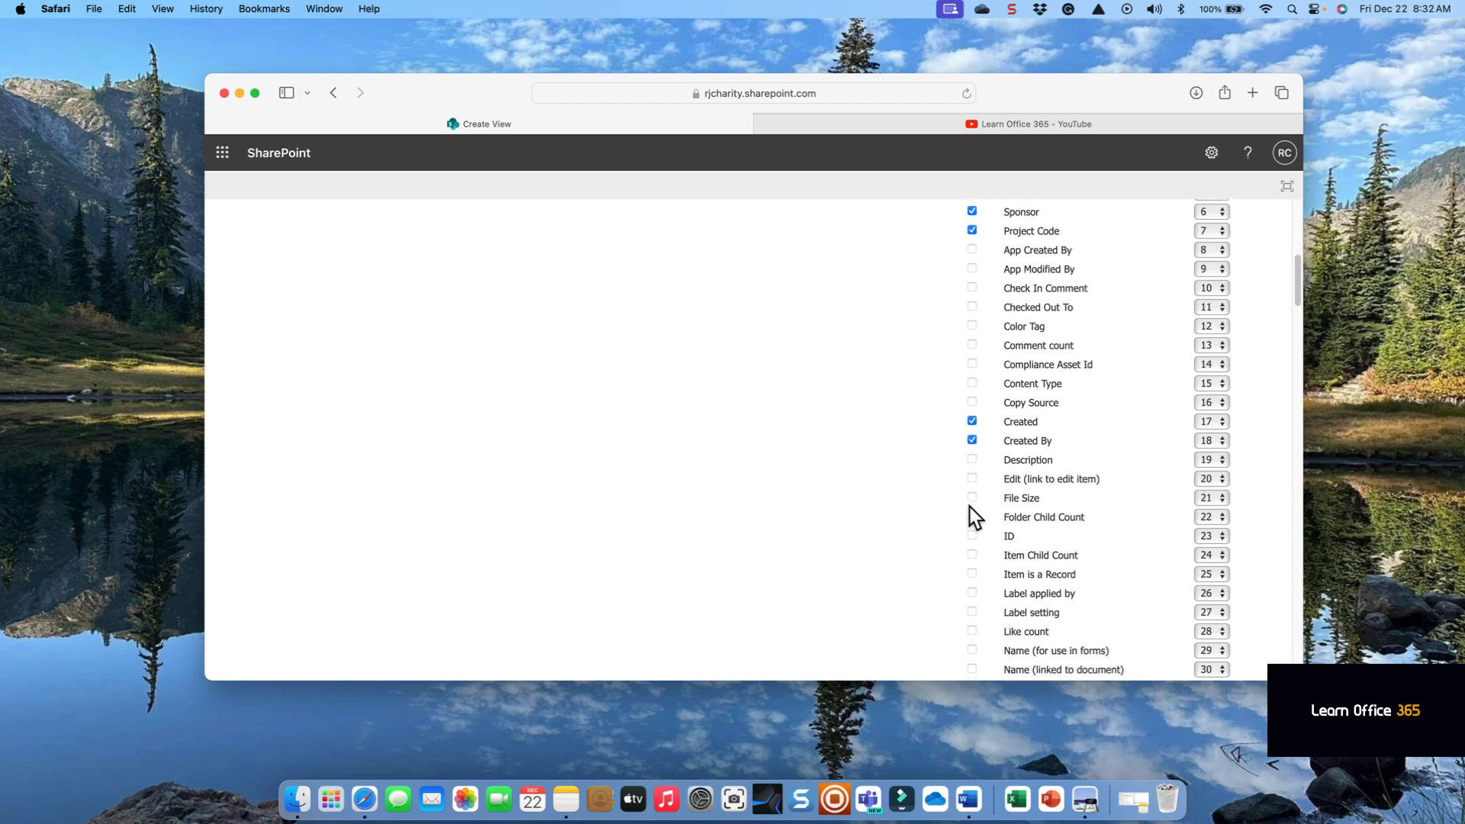
scroll(915, 506, down, 4)
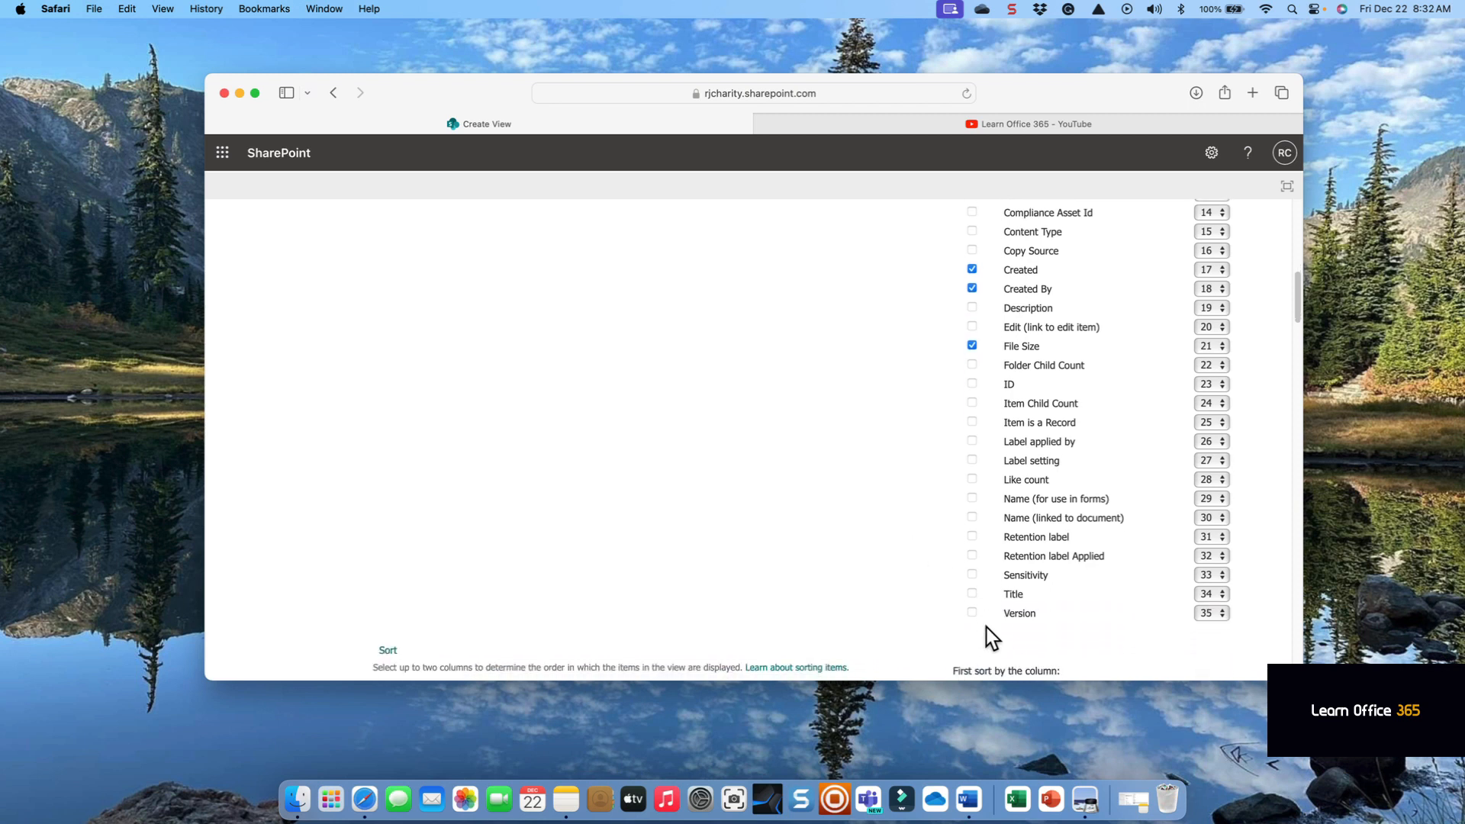
scroll(888, 587, down, 4)
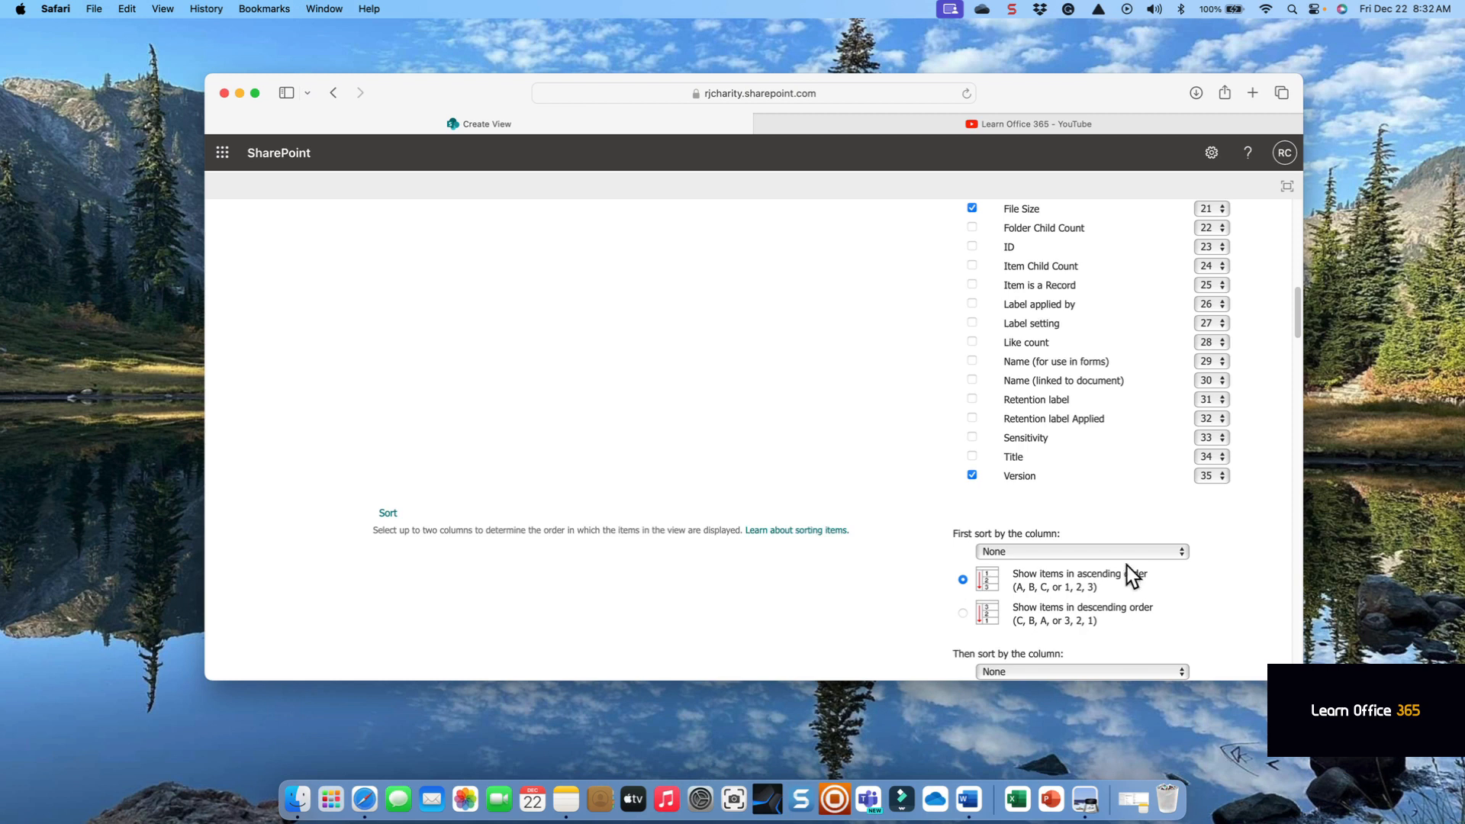
- Review the new view's sort, filter, tabular view, grouping, totals, style, folder, item limit and mobile settings
scroll(919, 560, down, 6)
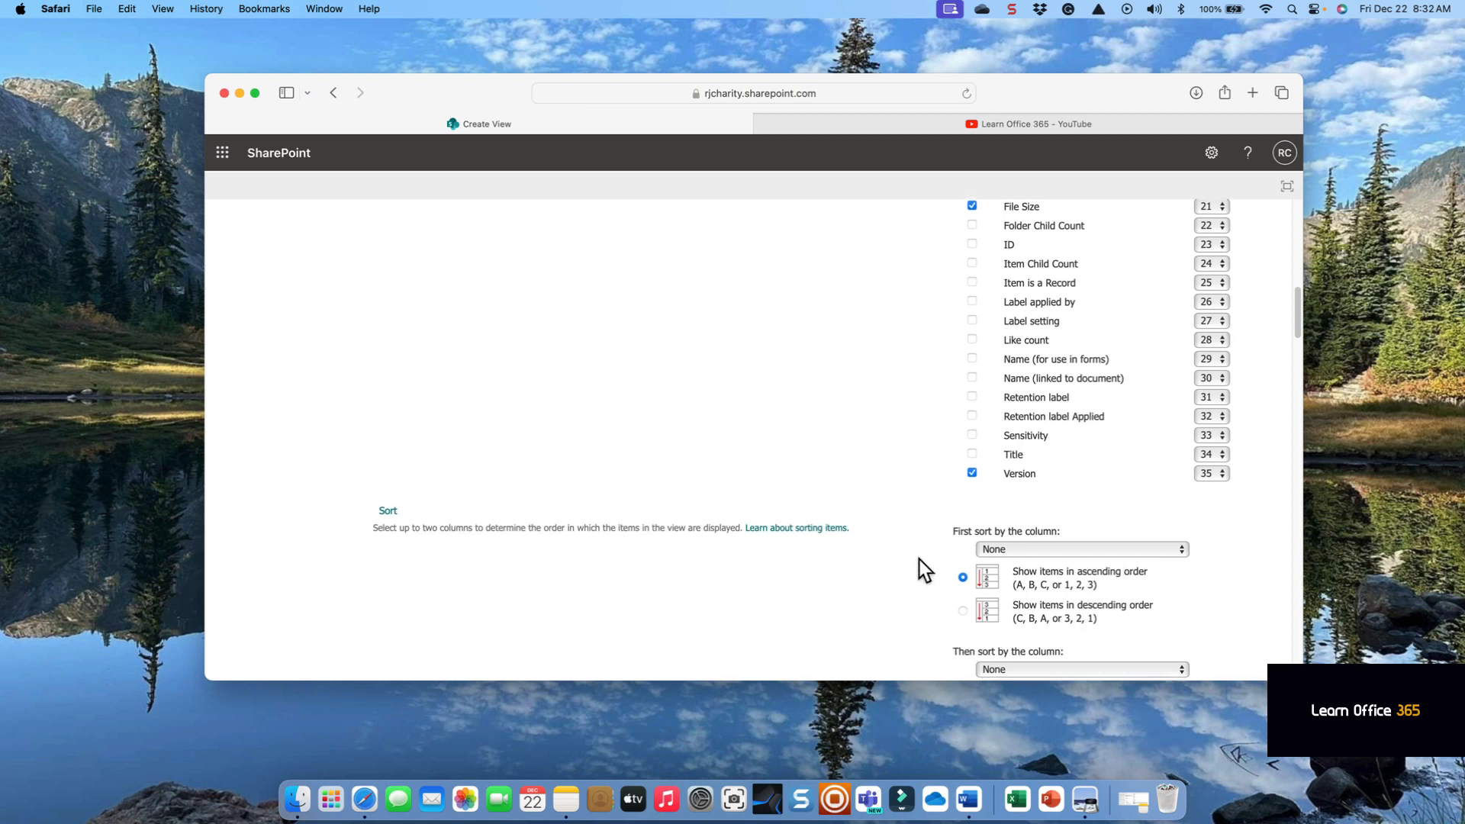
scroll(919, 560, down, 4)
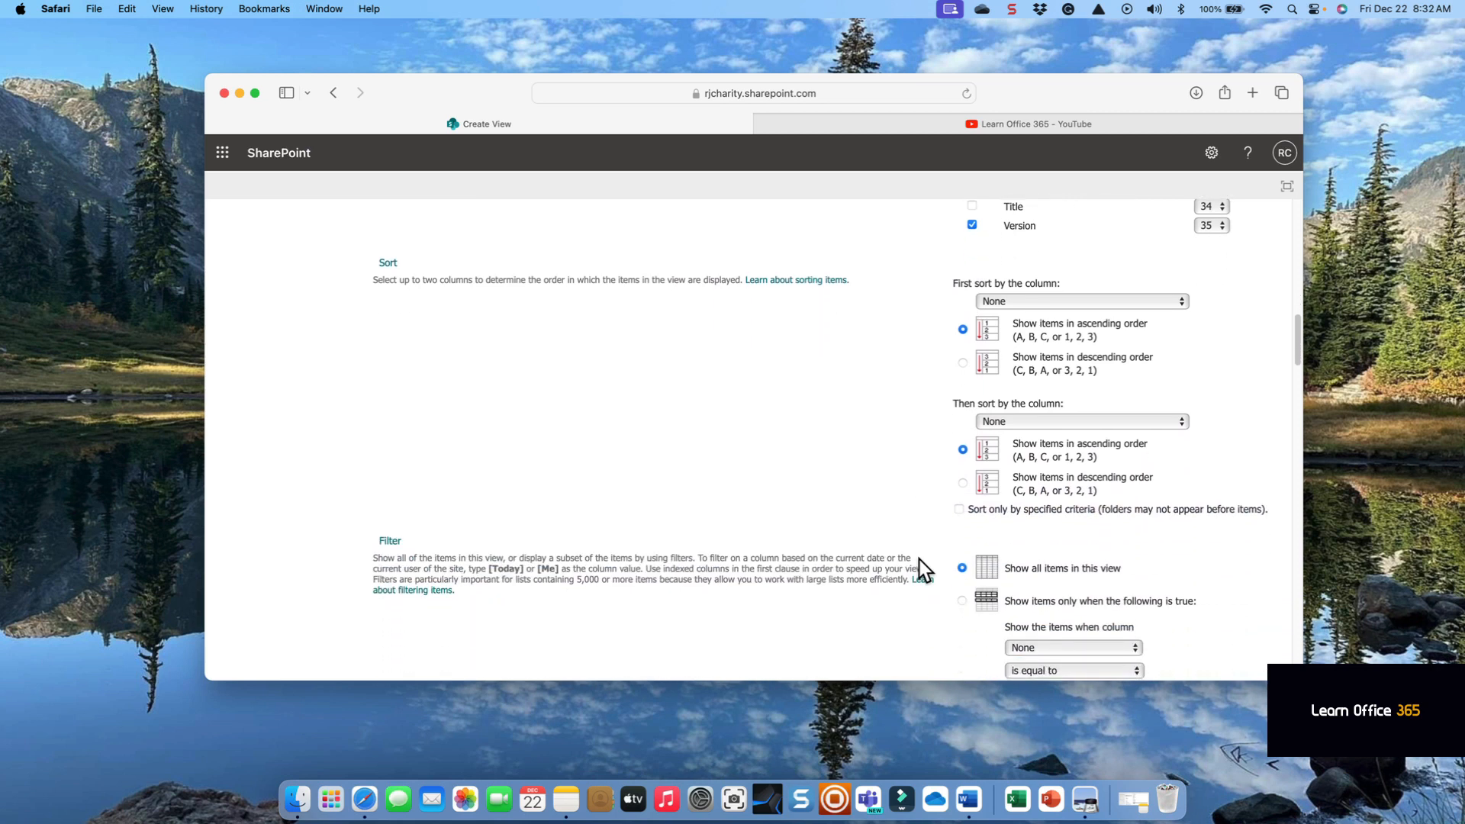
scroll(919, 560, down, 10)
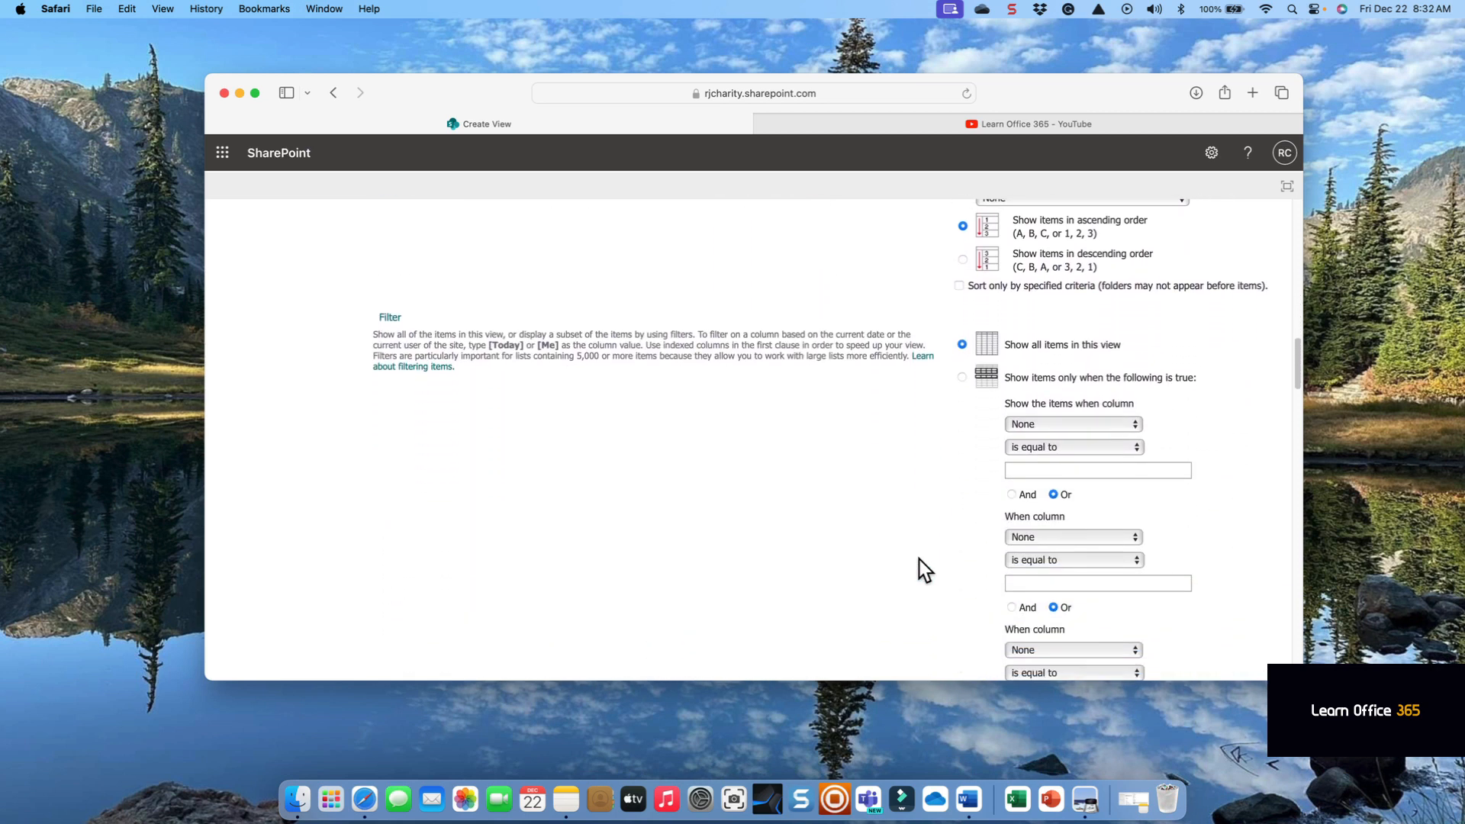
scroll(919, 560, down, 8)
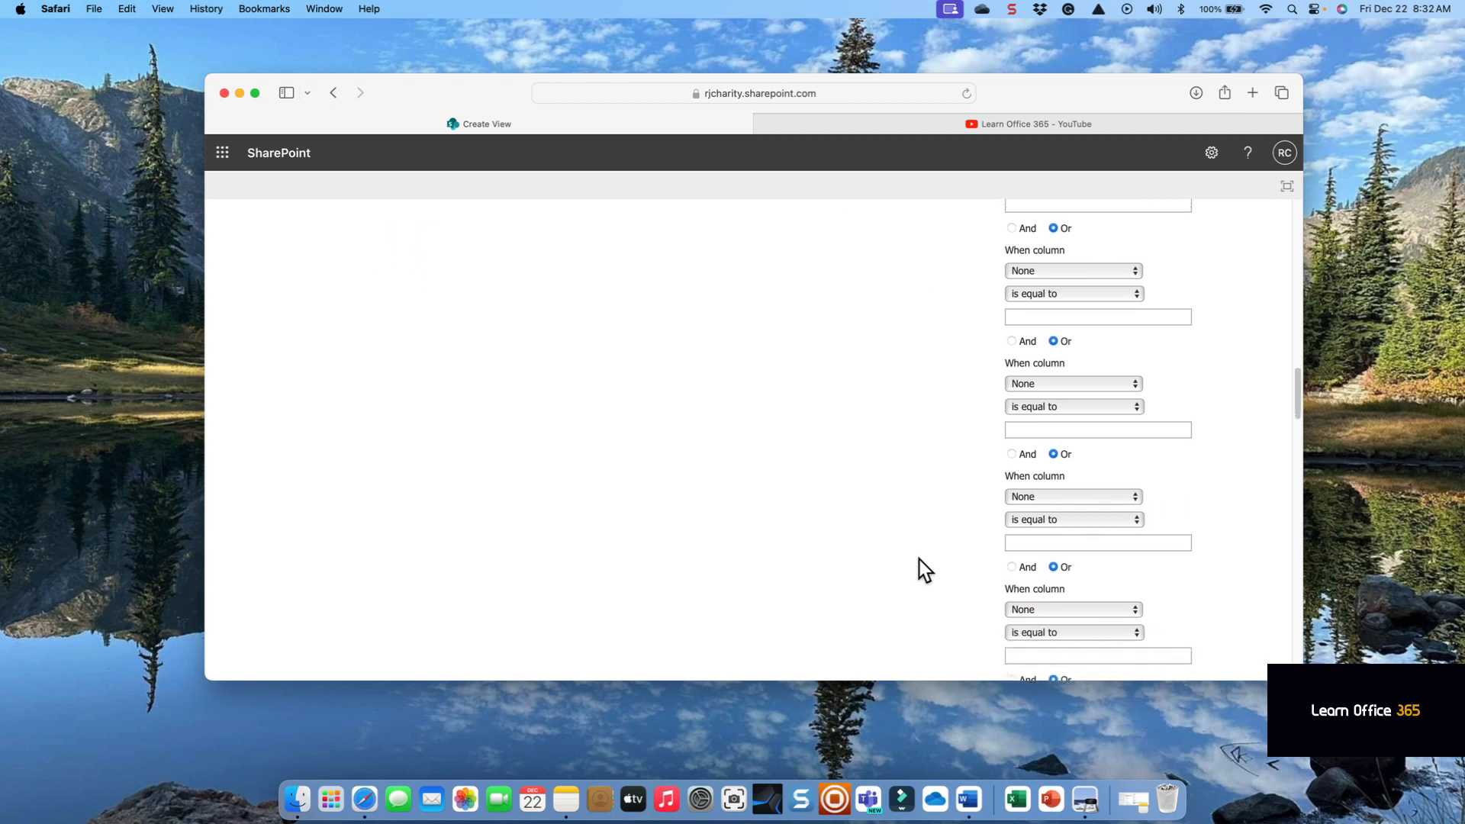
scroll(919, 560, down, 8)
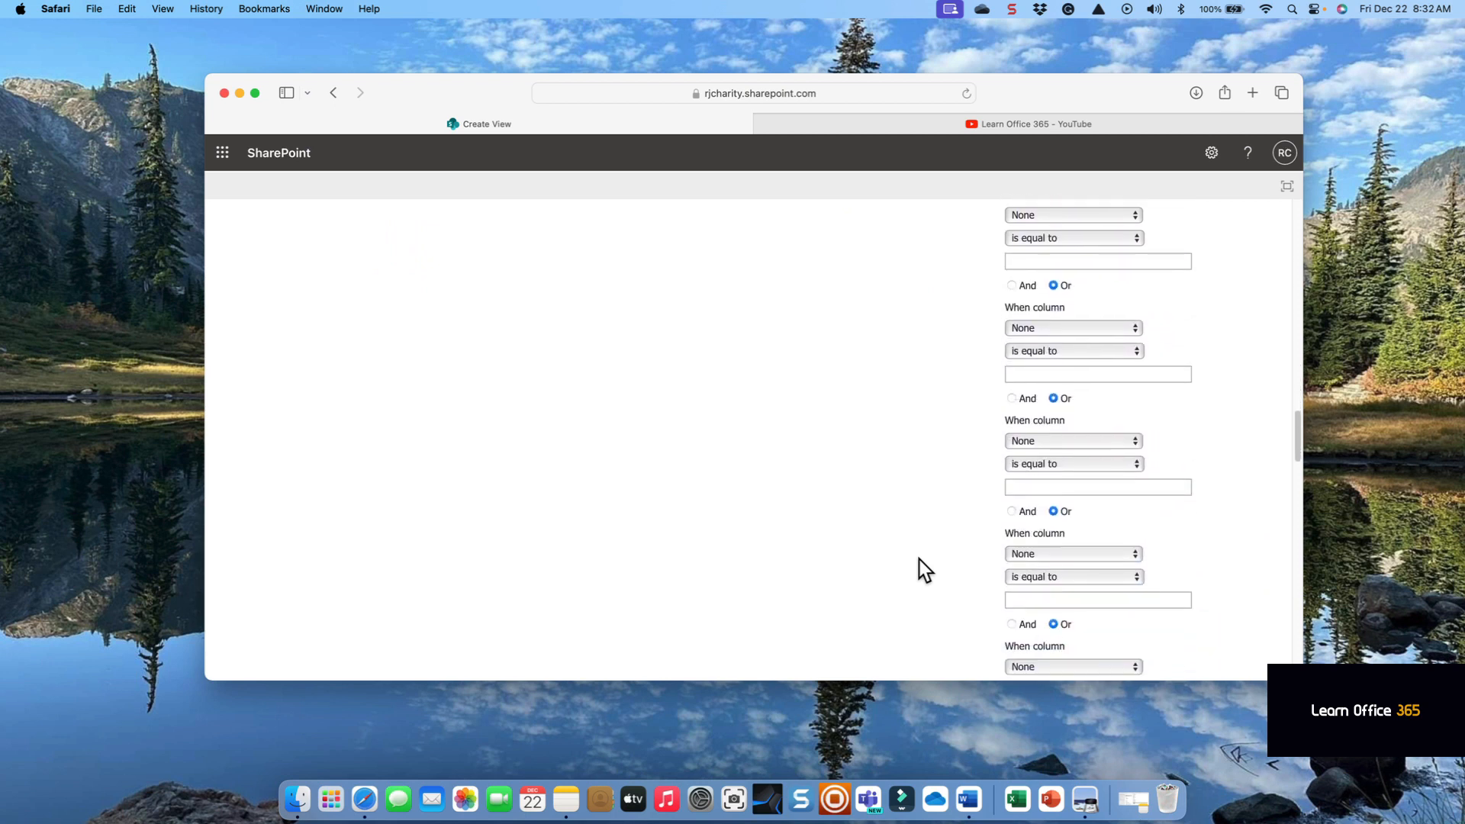
scroll(919, 560, down, 4)
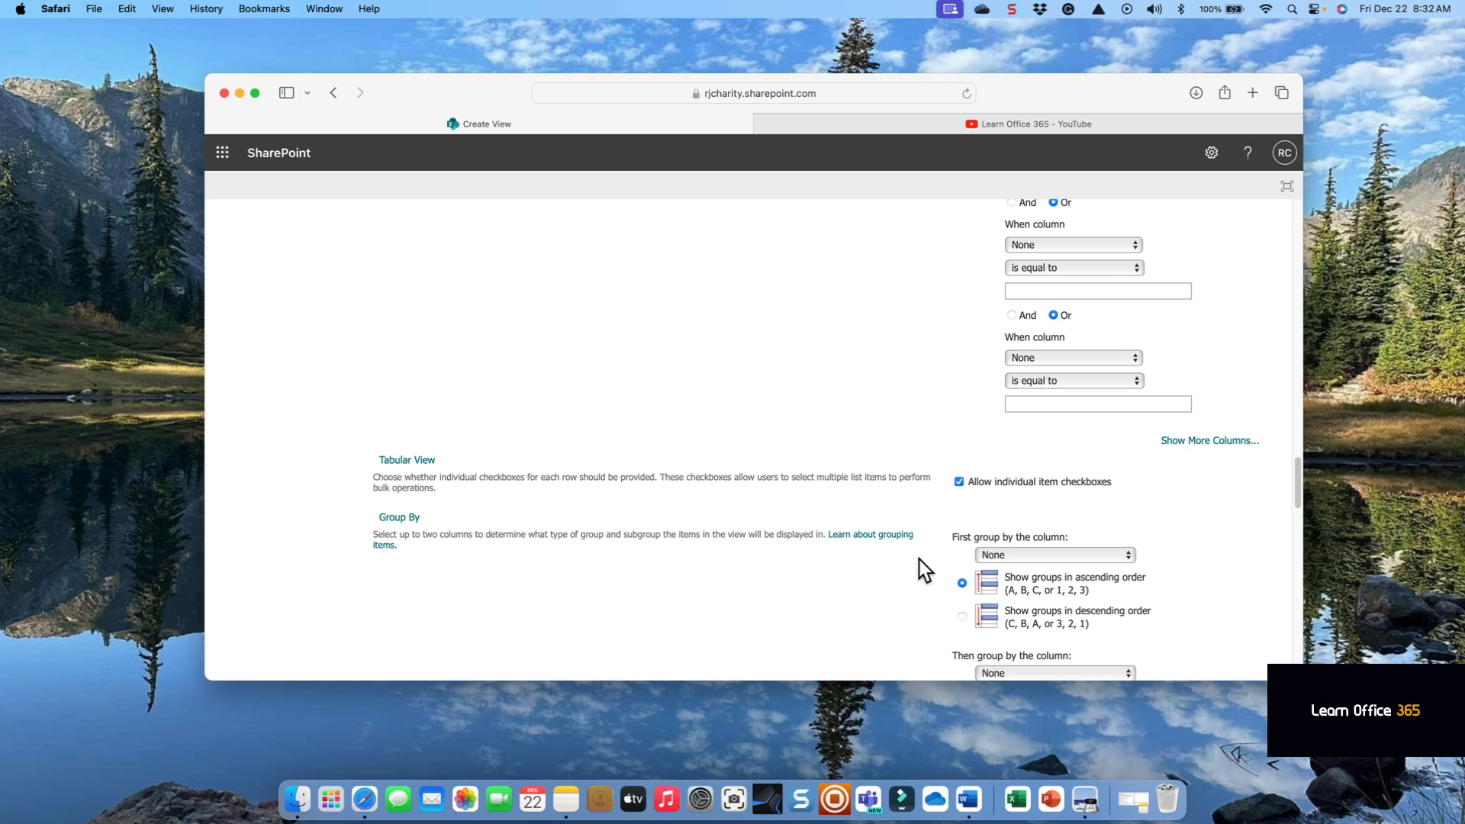
scroll(919, 561, down, 2)
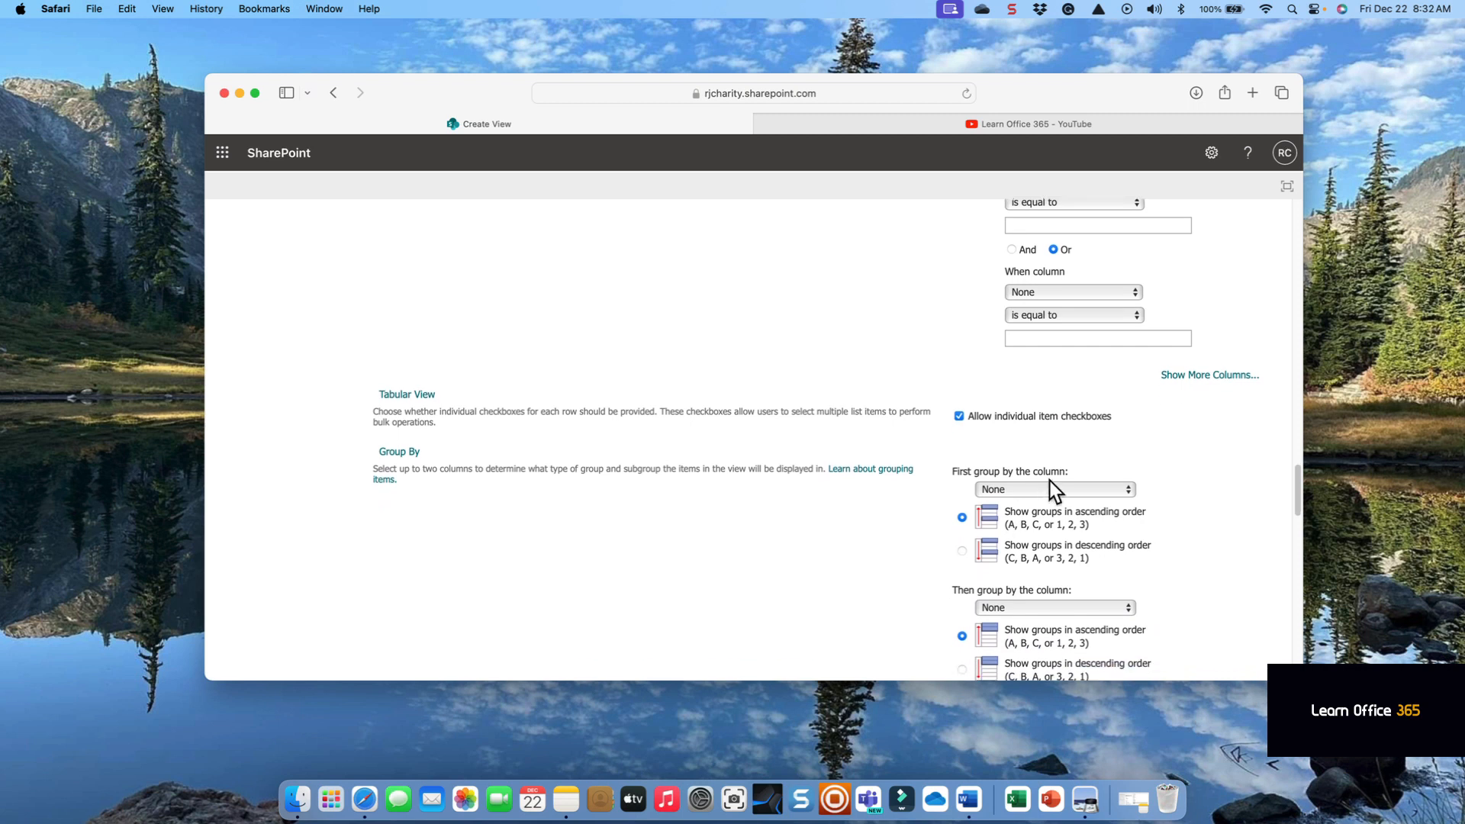
scroll(856, 565, down, 8)
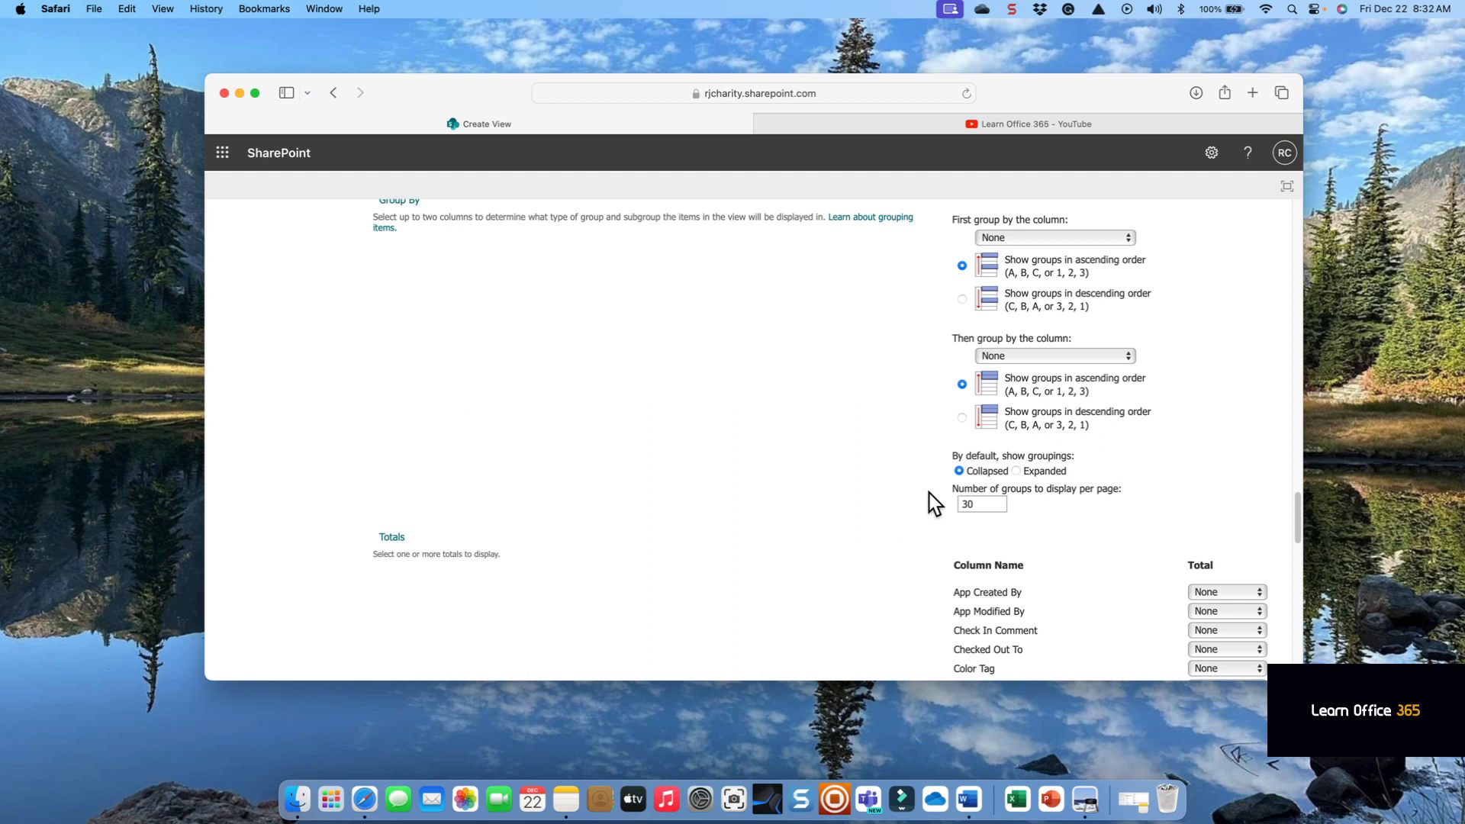
scroll(929, 493, down, 5)
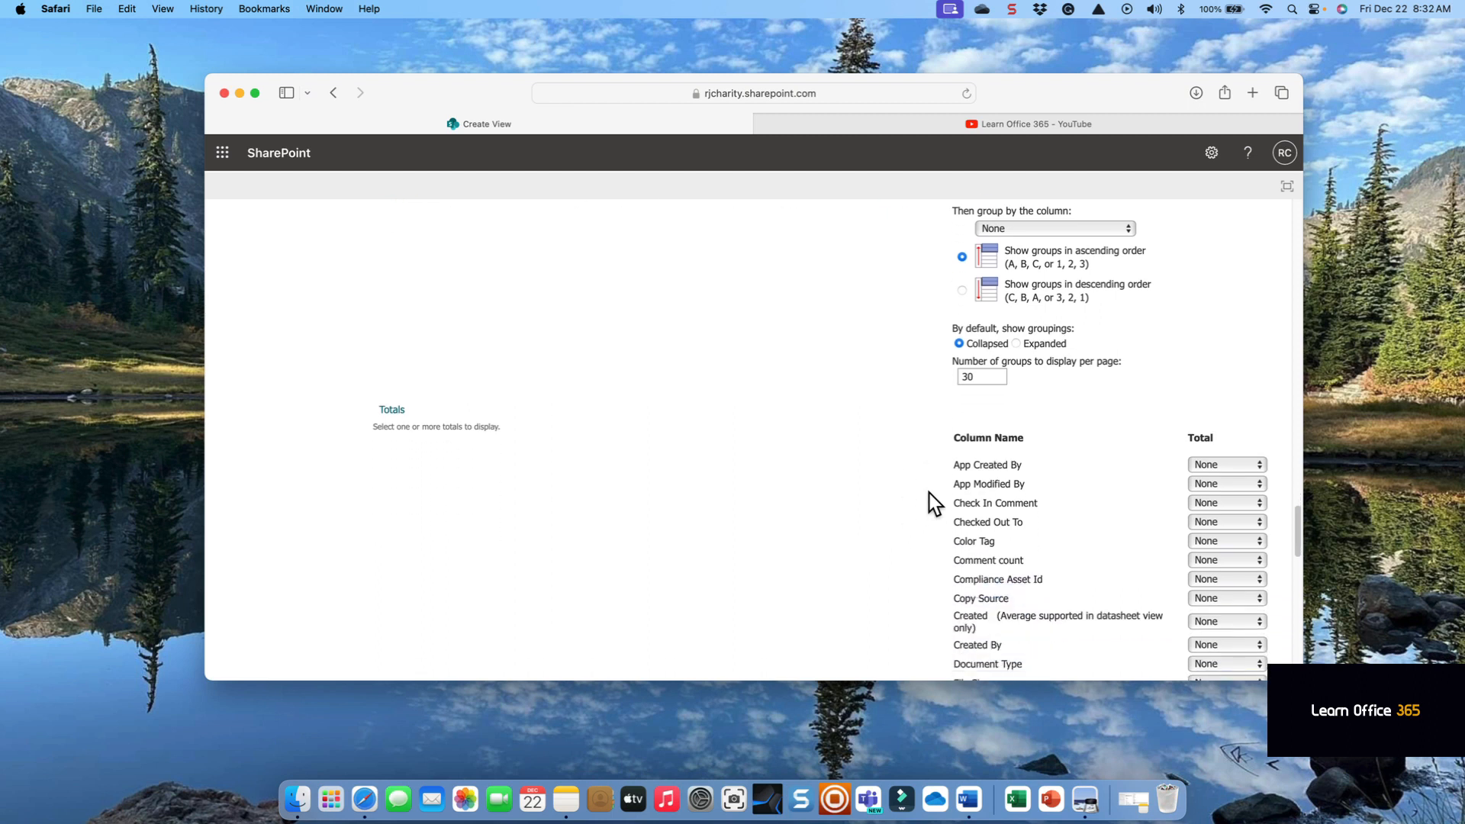
scroll(929, 493, down, 12)
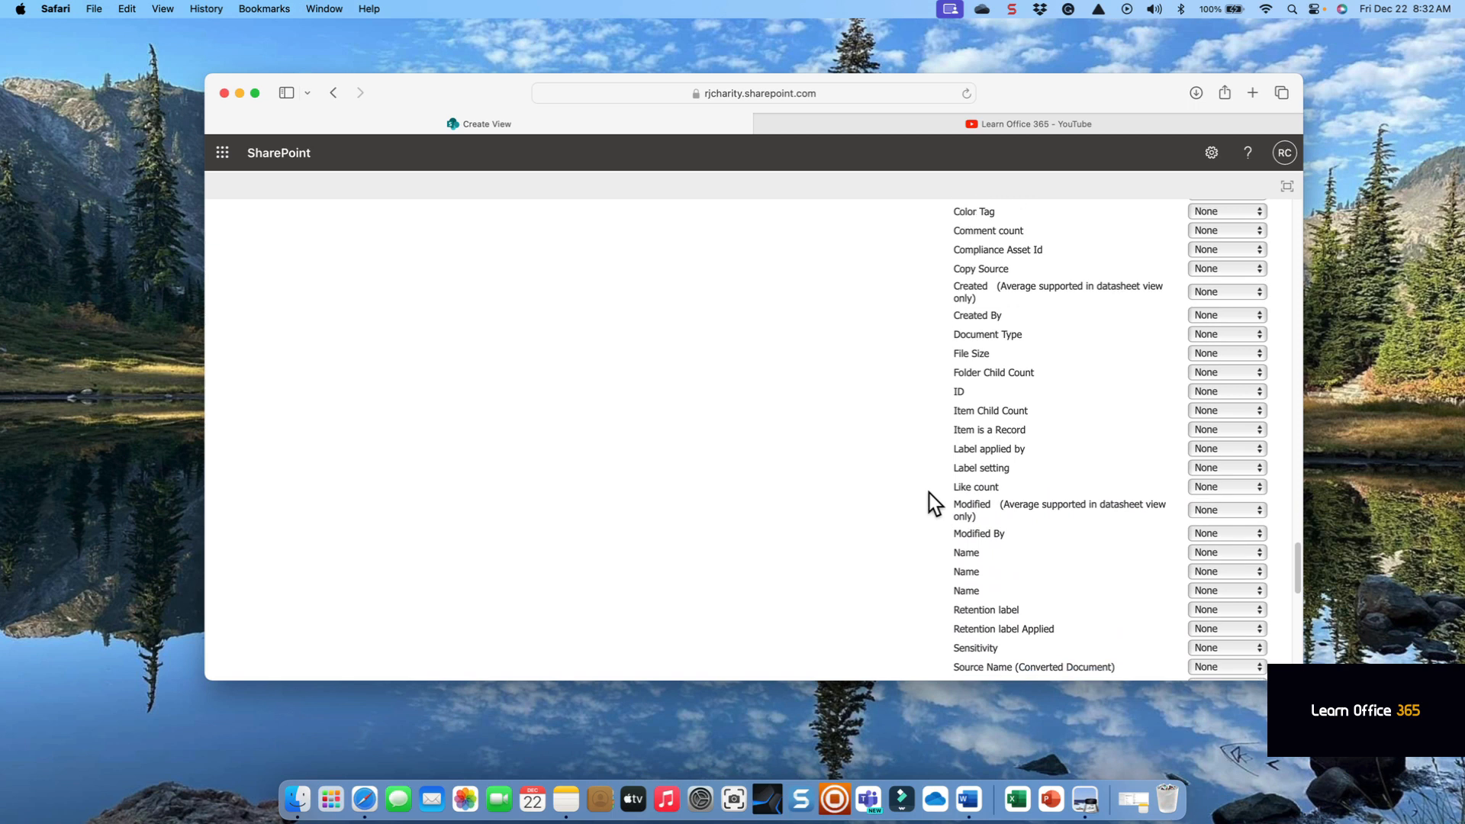
scroll(929, 493, down, 6)
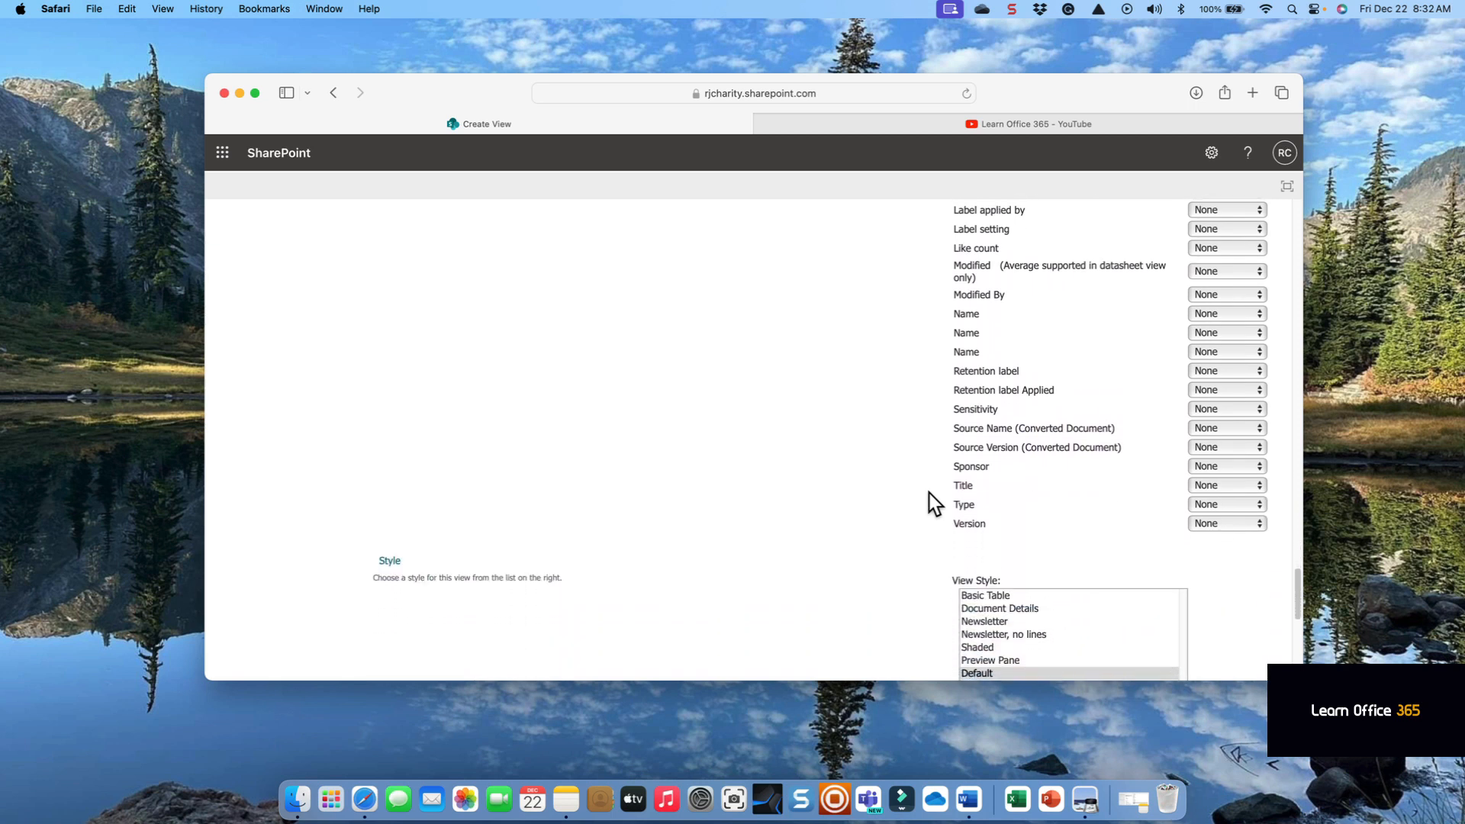
scroll(929, 493, down, 2)
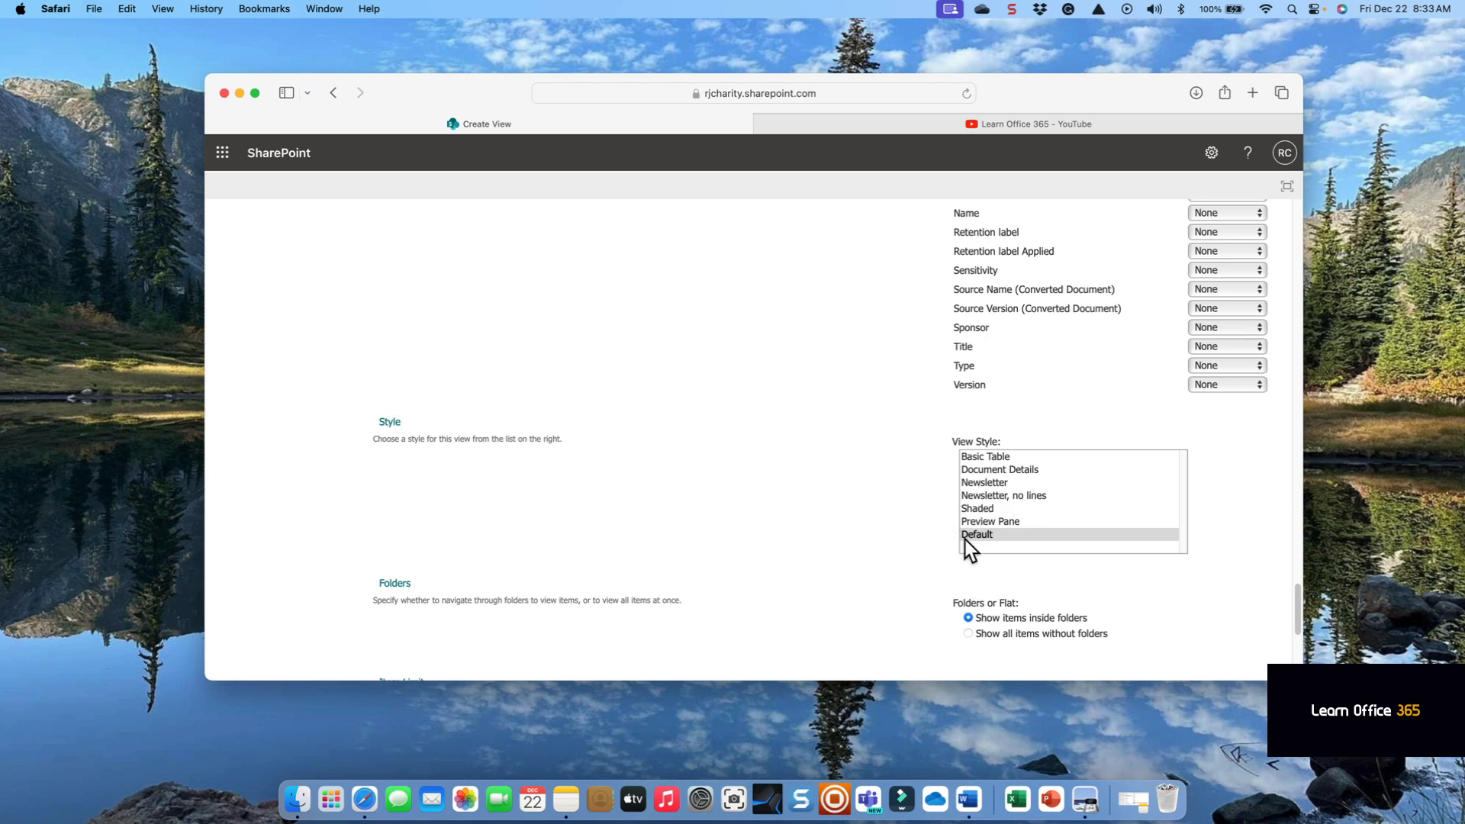
scroll(892, 540, down, 5)
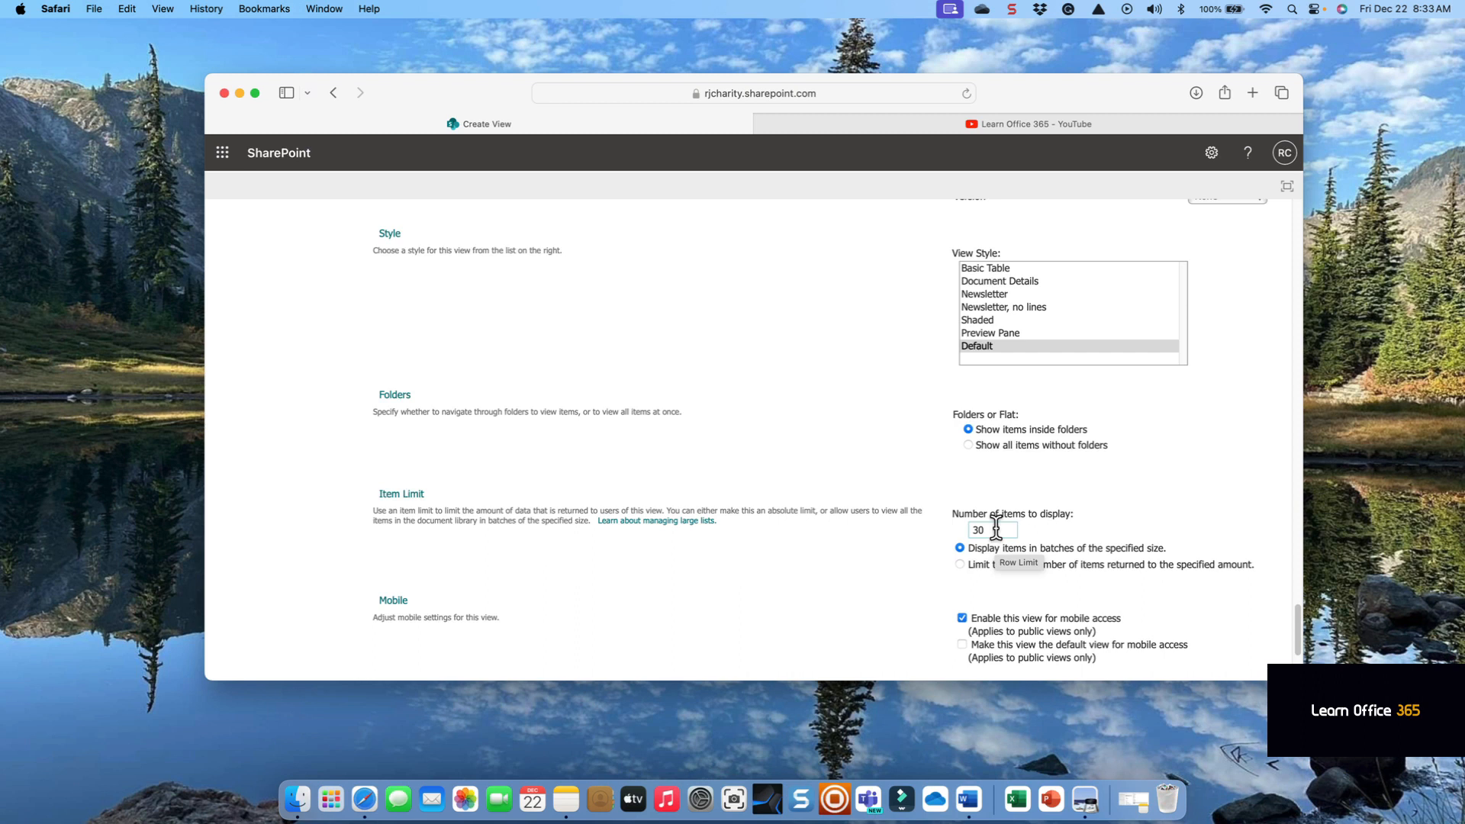
scroll(997, 528, down, 5)
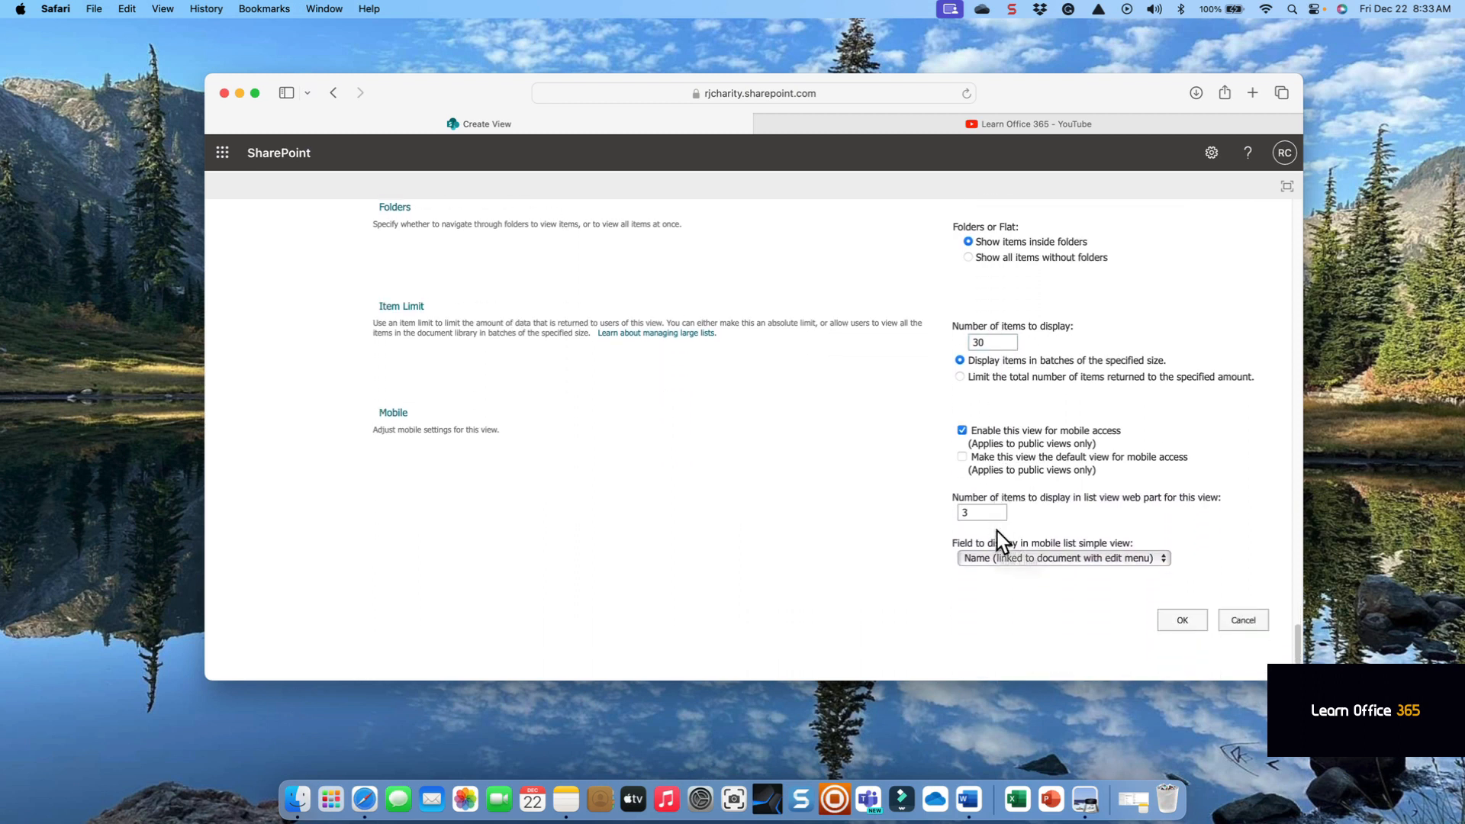
scroll(996, 532, down, 1)
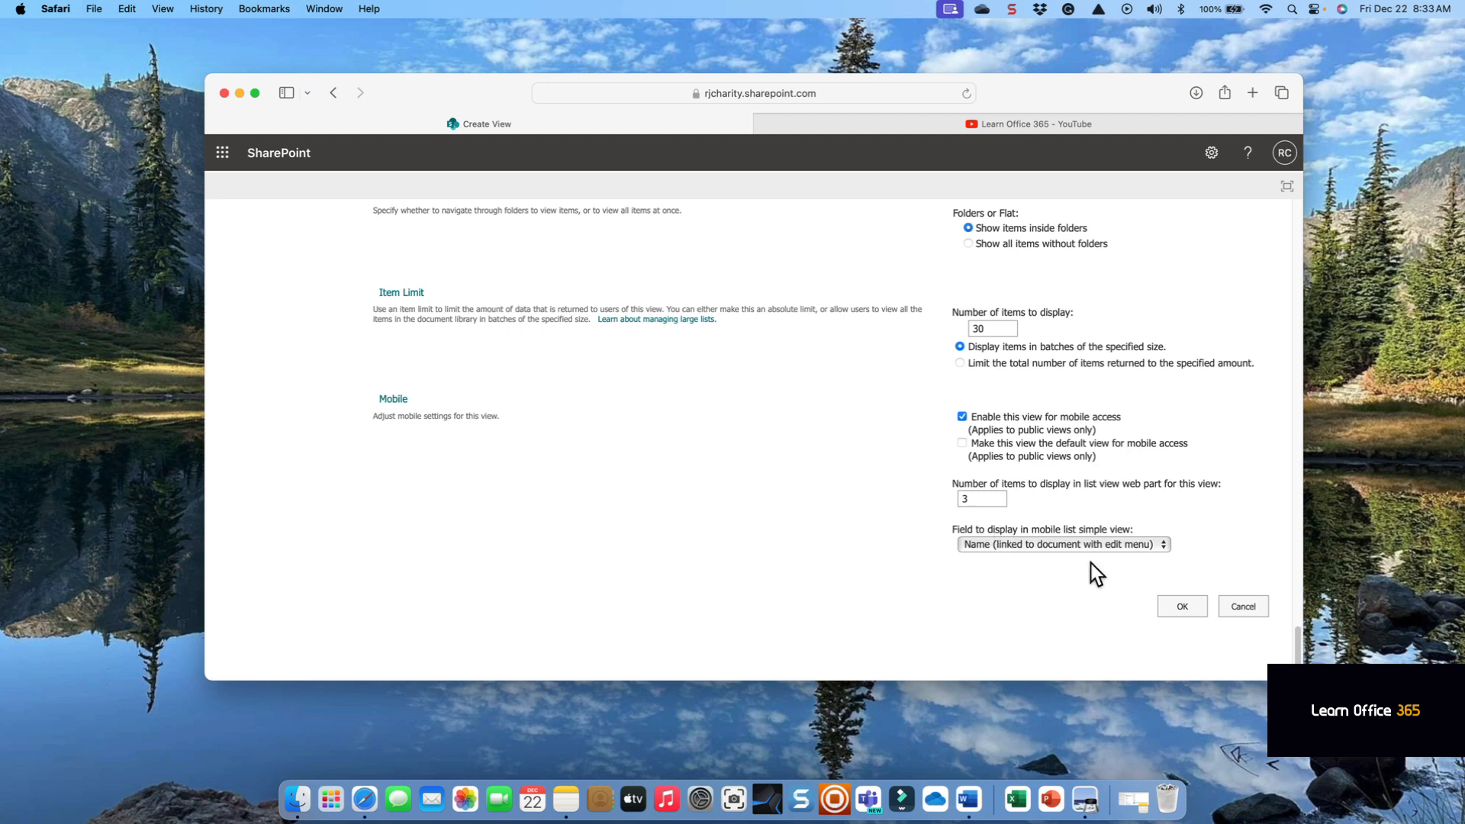
- Save the Projects view and inspect its added columns in the Project Documents library
click(1193, 606)
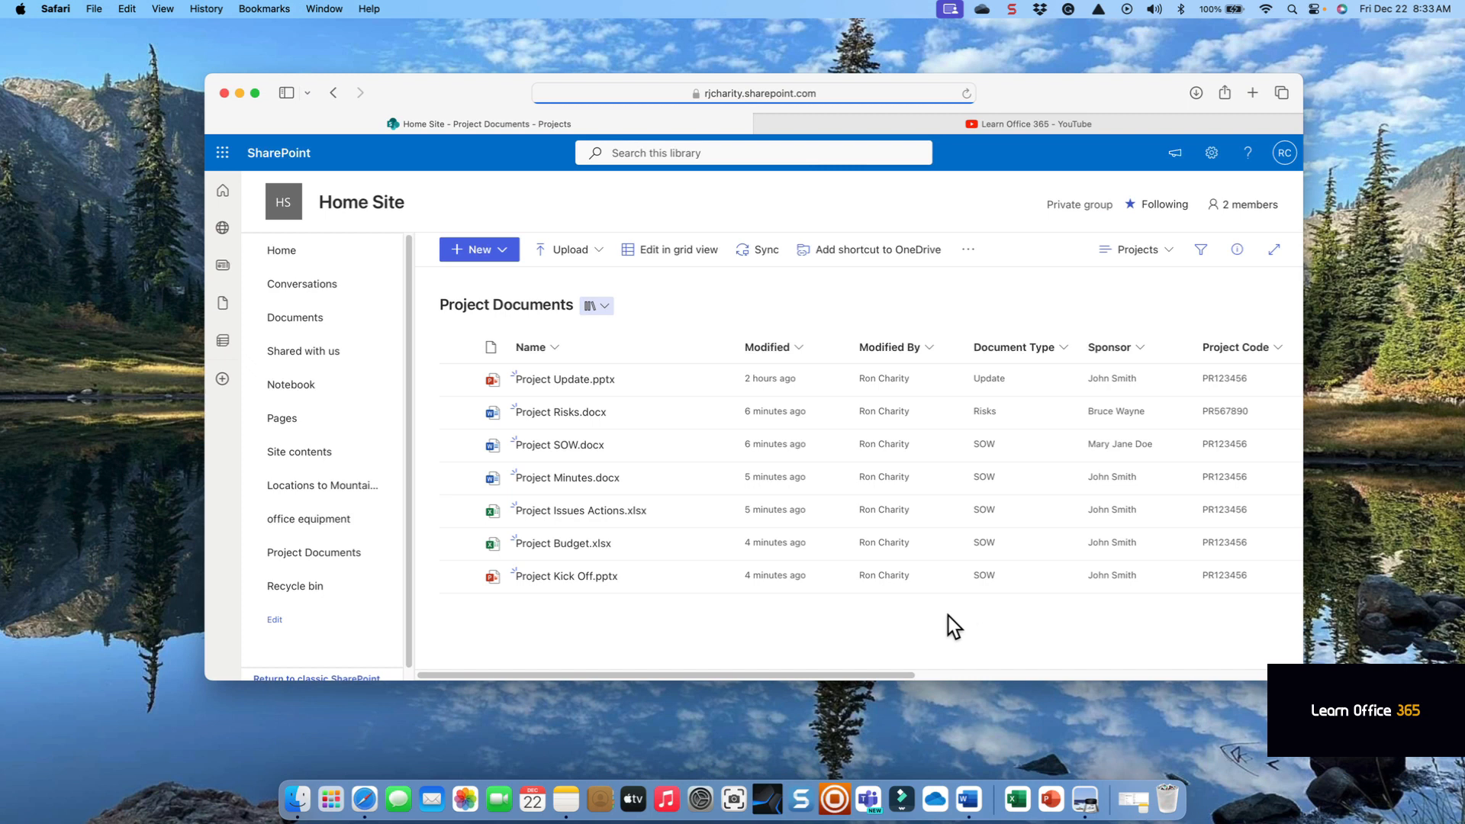
drag(913, 674, 1181, 654)
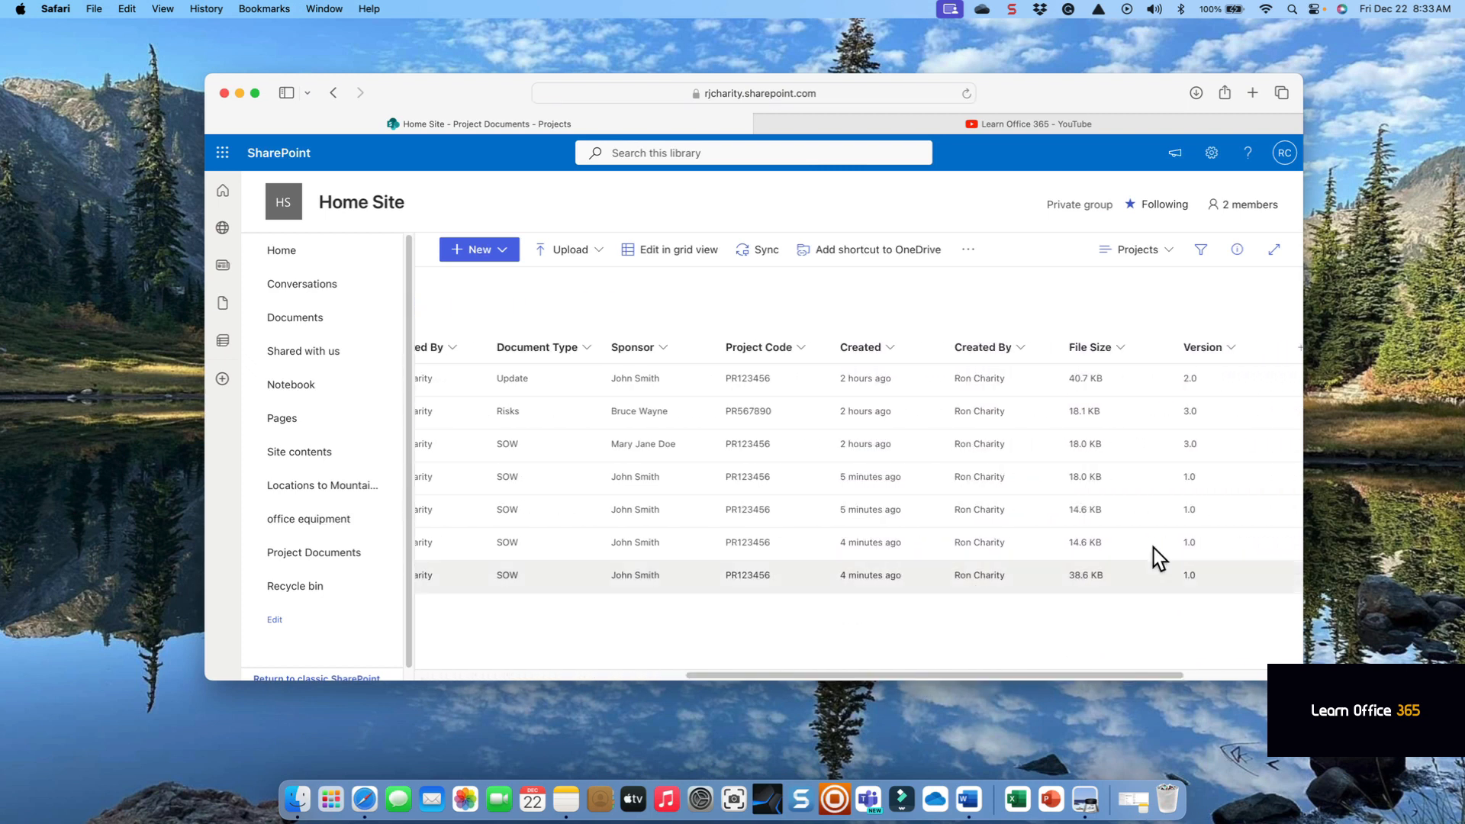
- Sort the documents by File Size from larger to smaller, and re-sort them by Created from newest to oldest
click(1122, 351)
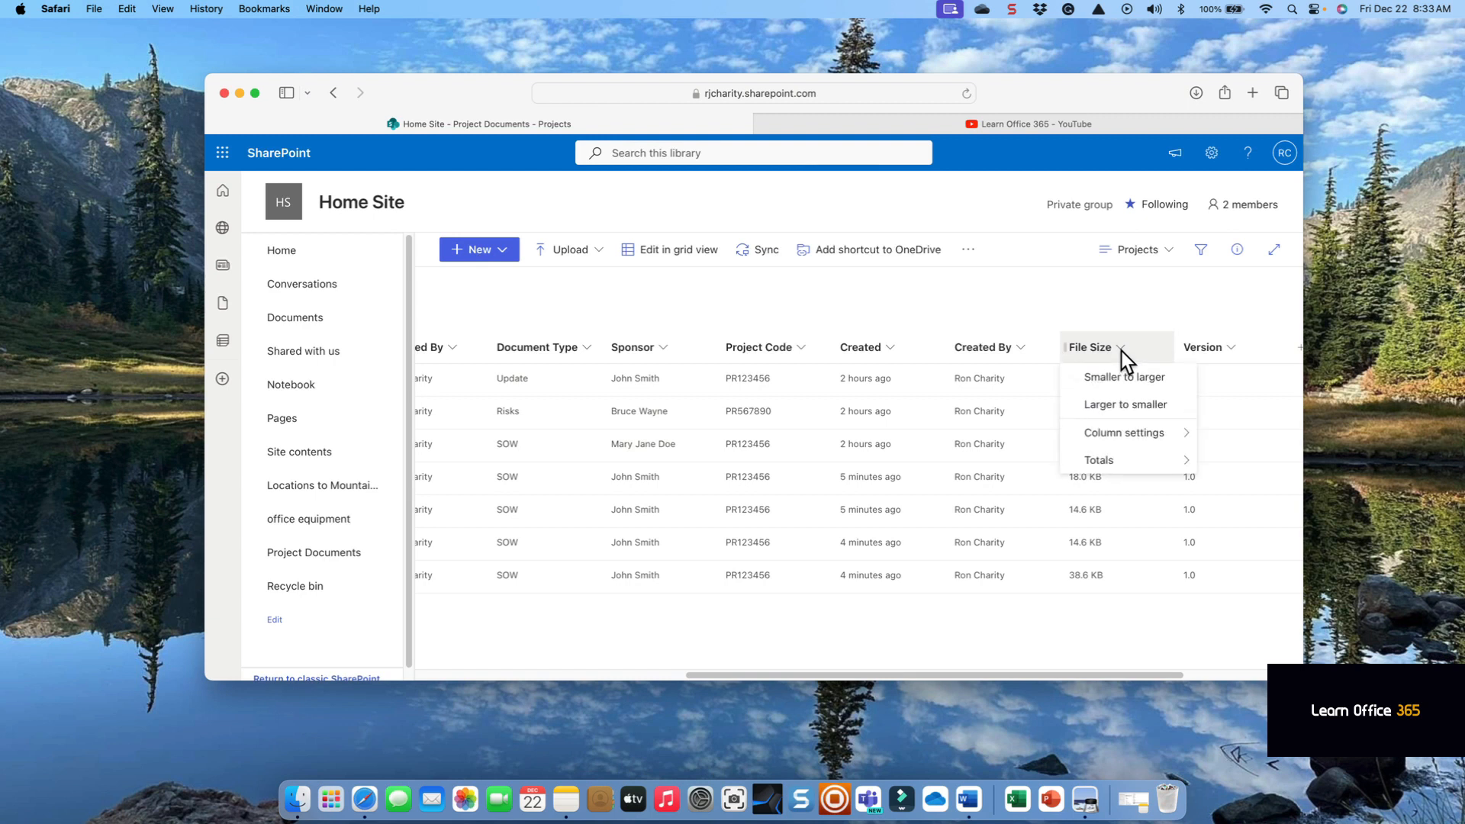
click(1121, 377)
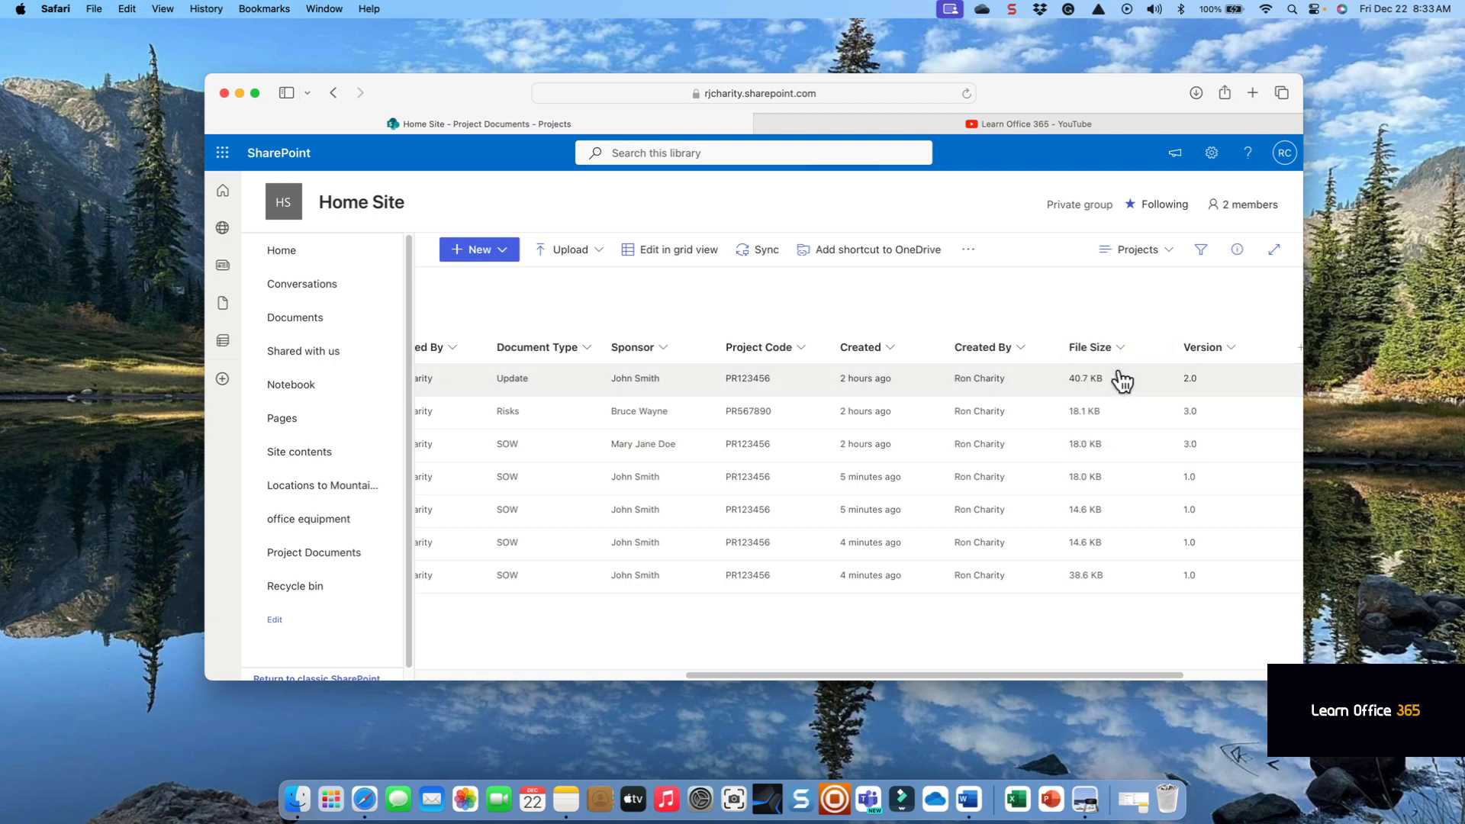
click(1123, 351)
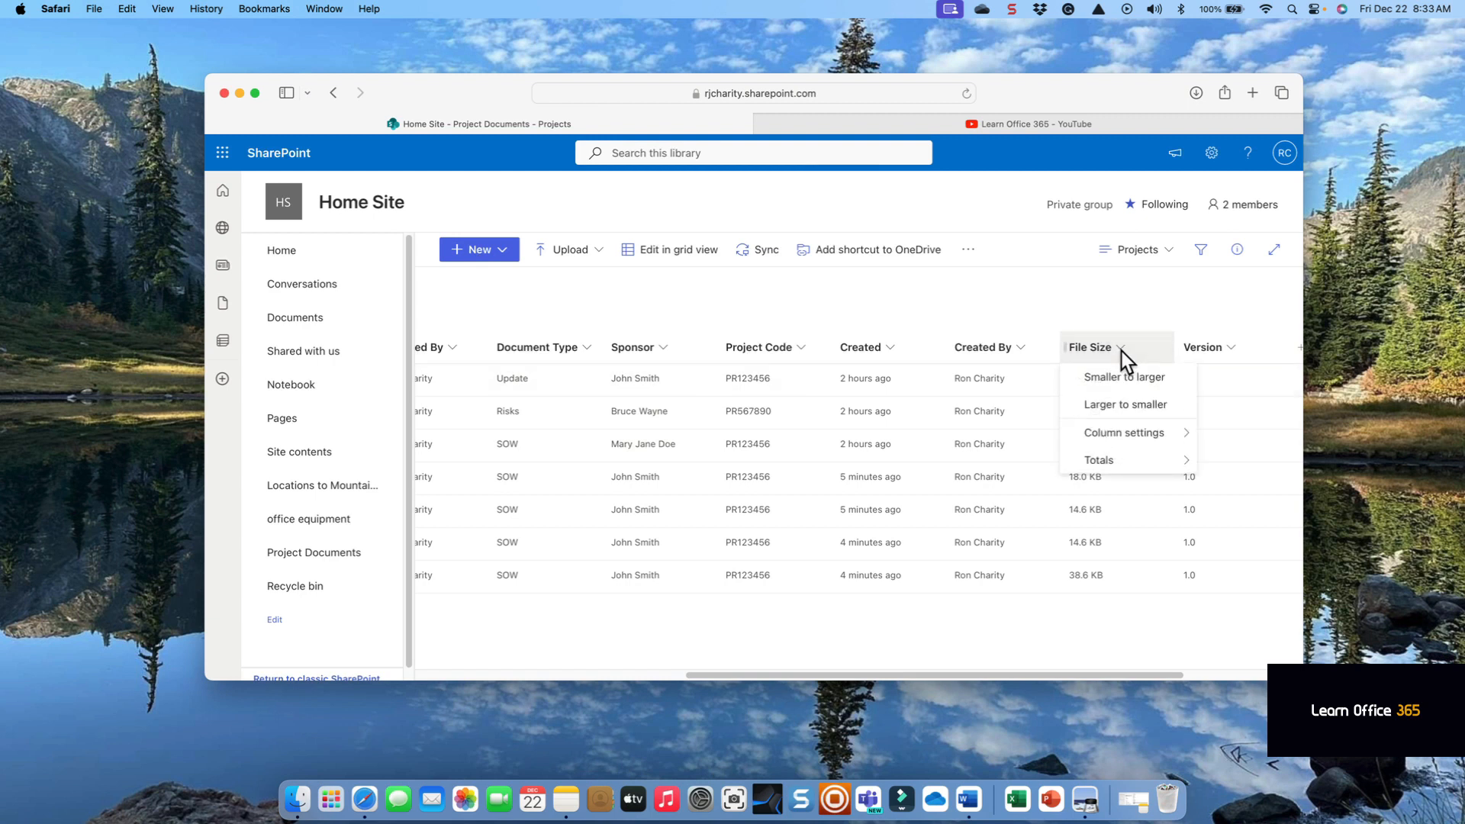
click(1121, 410)
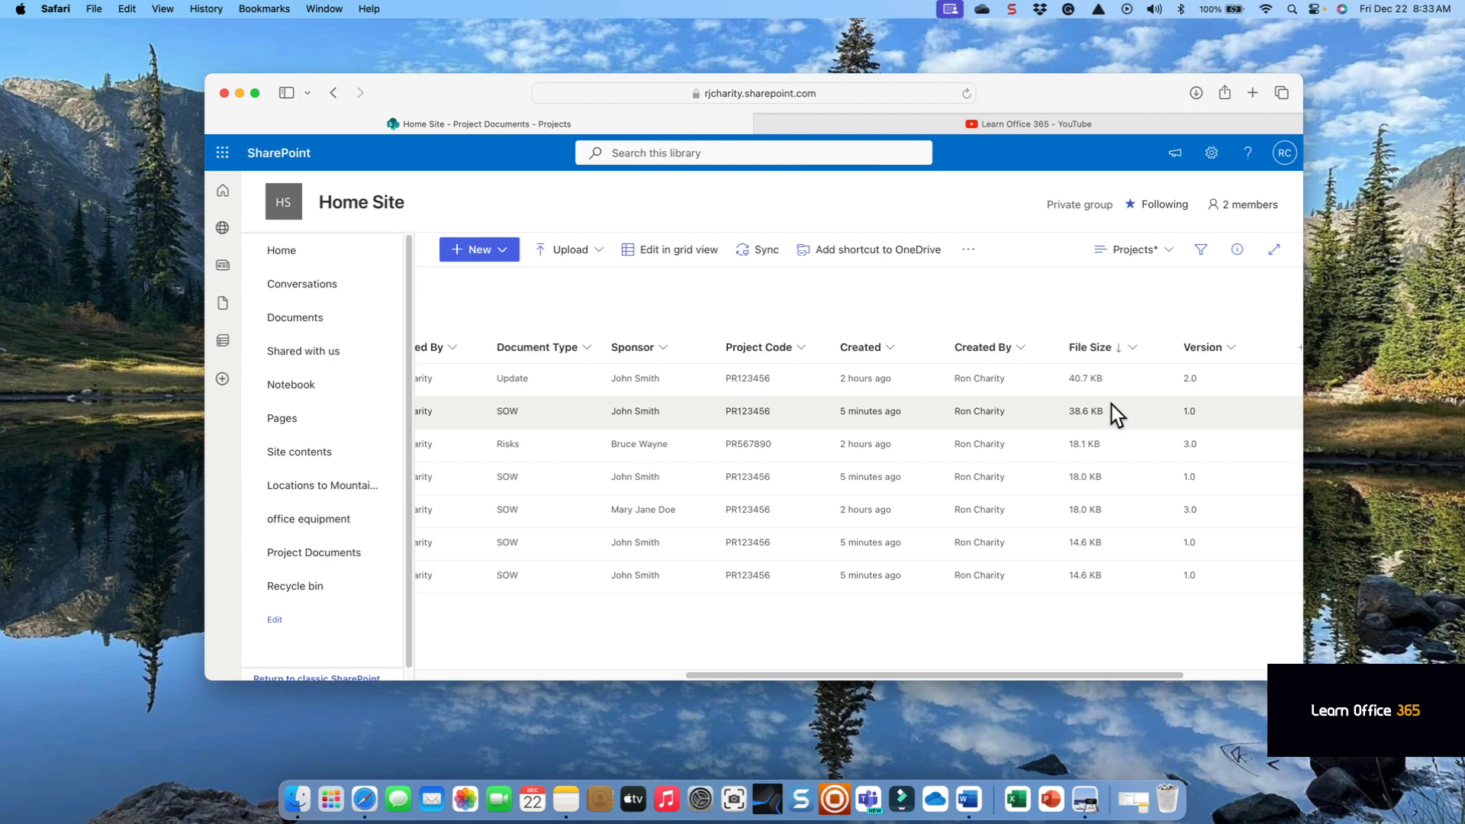
click(892, 347)
click(890, 404)
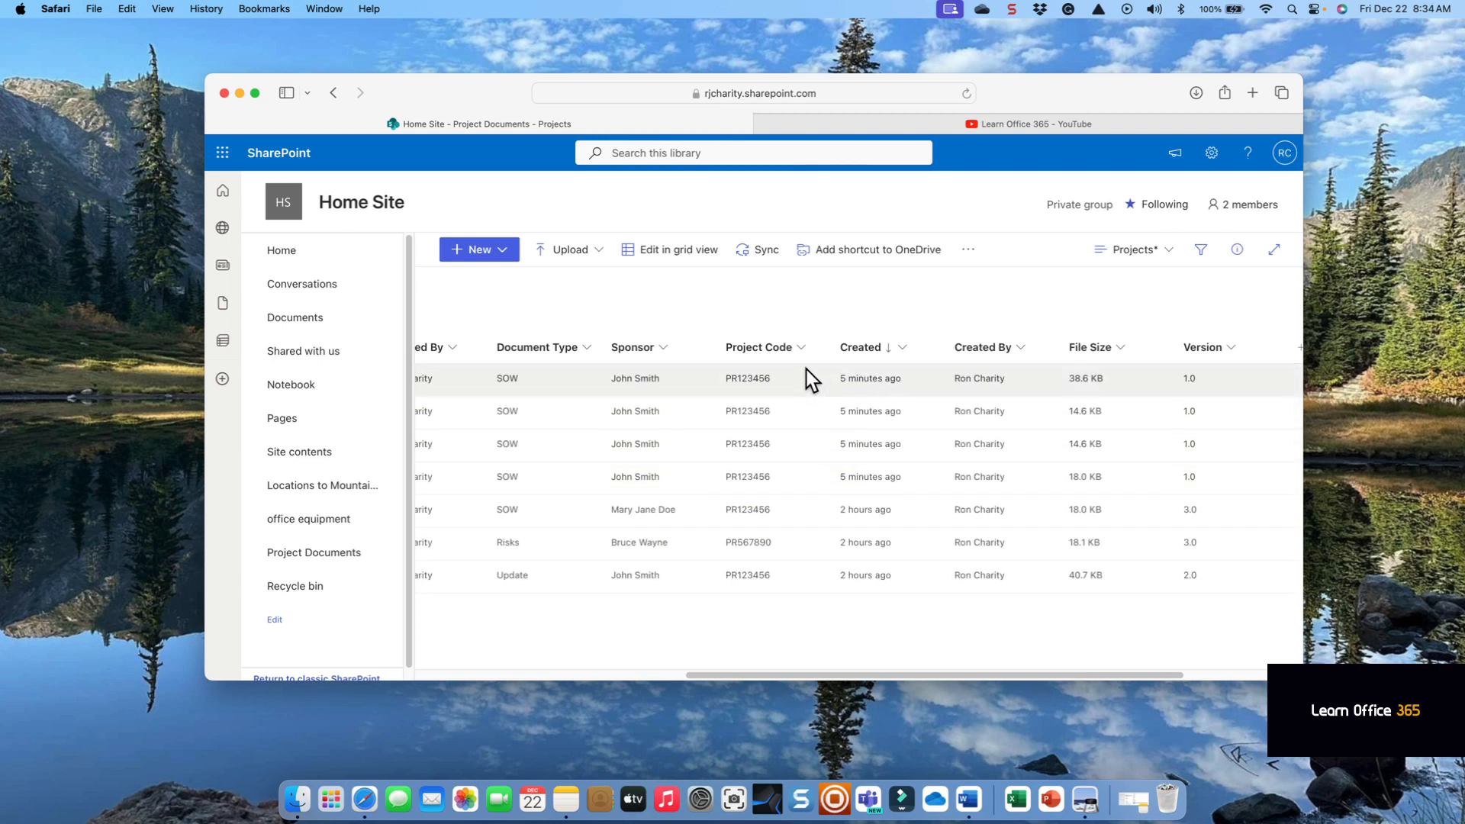
- Filter the Projects view by project code PR456789 and clear that filter
click(802, 347)
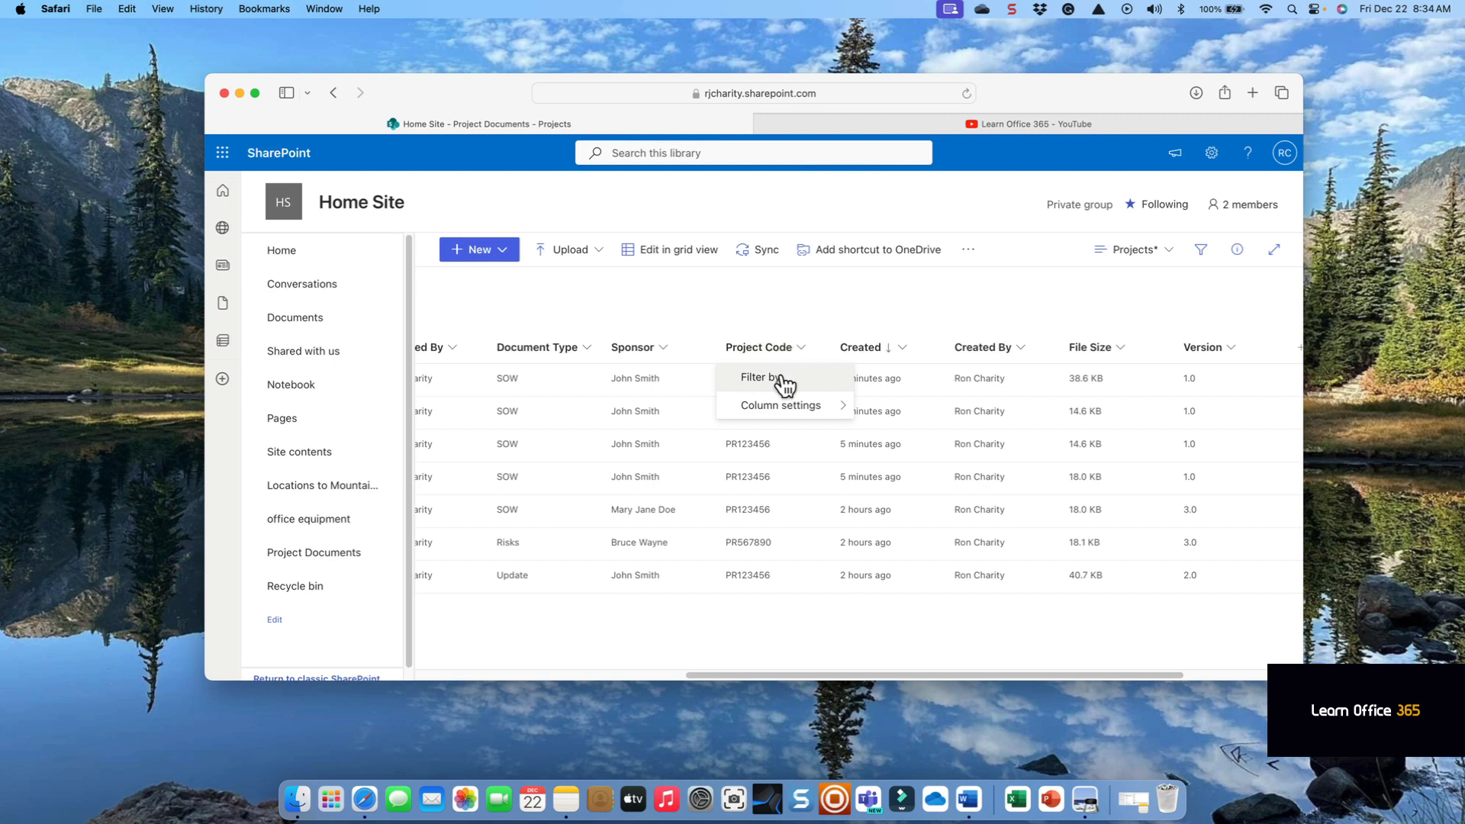
click(782, 379)
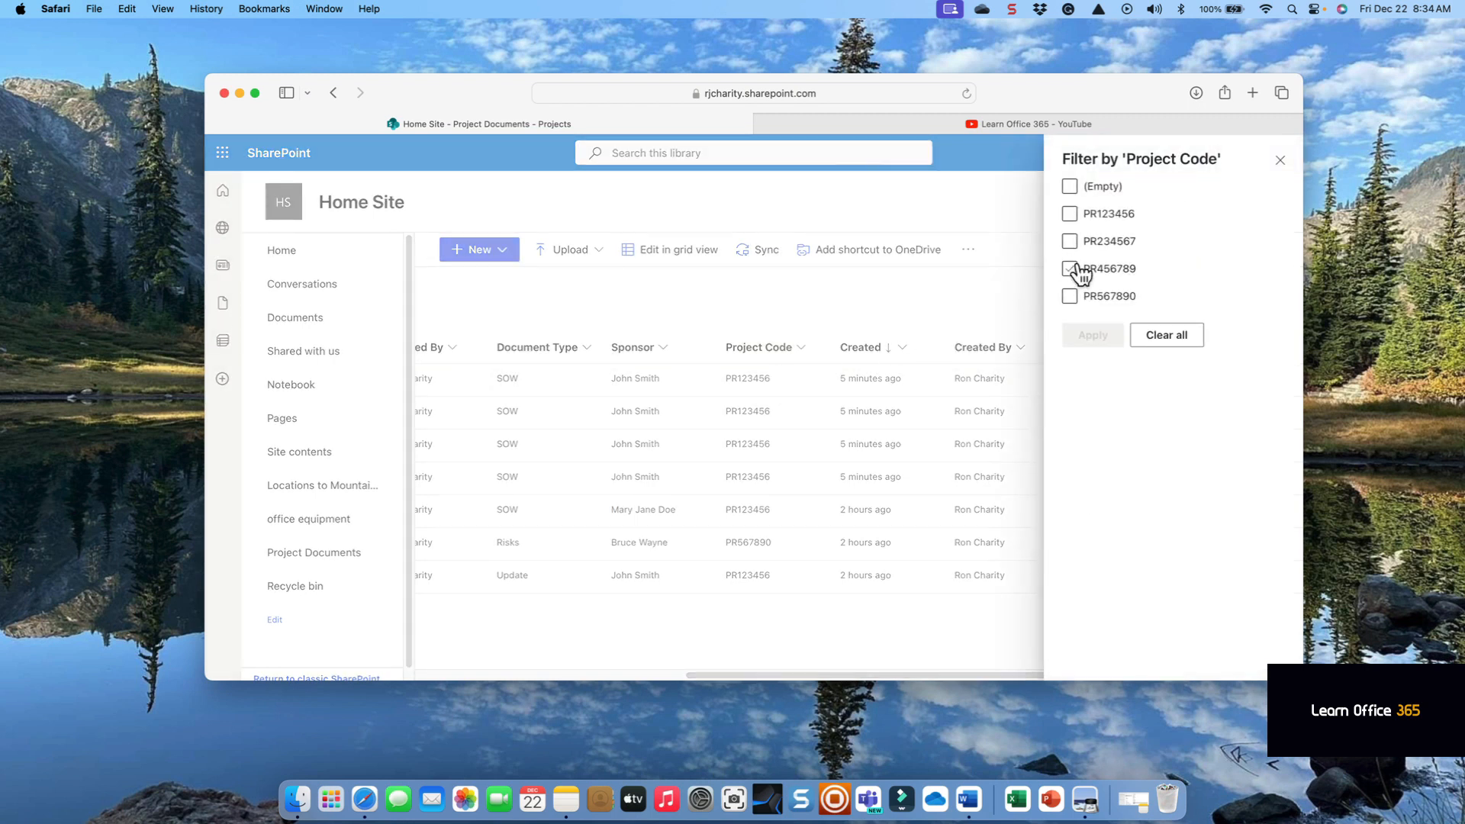
click(1076, 268)
click(1093, 342)
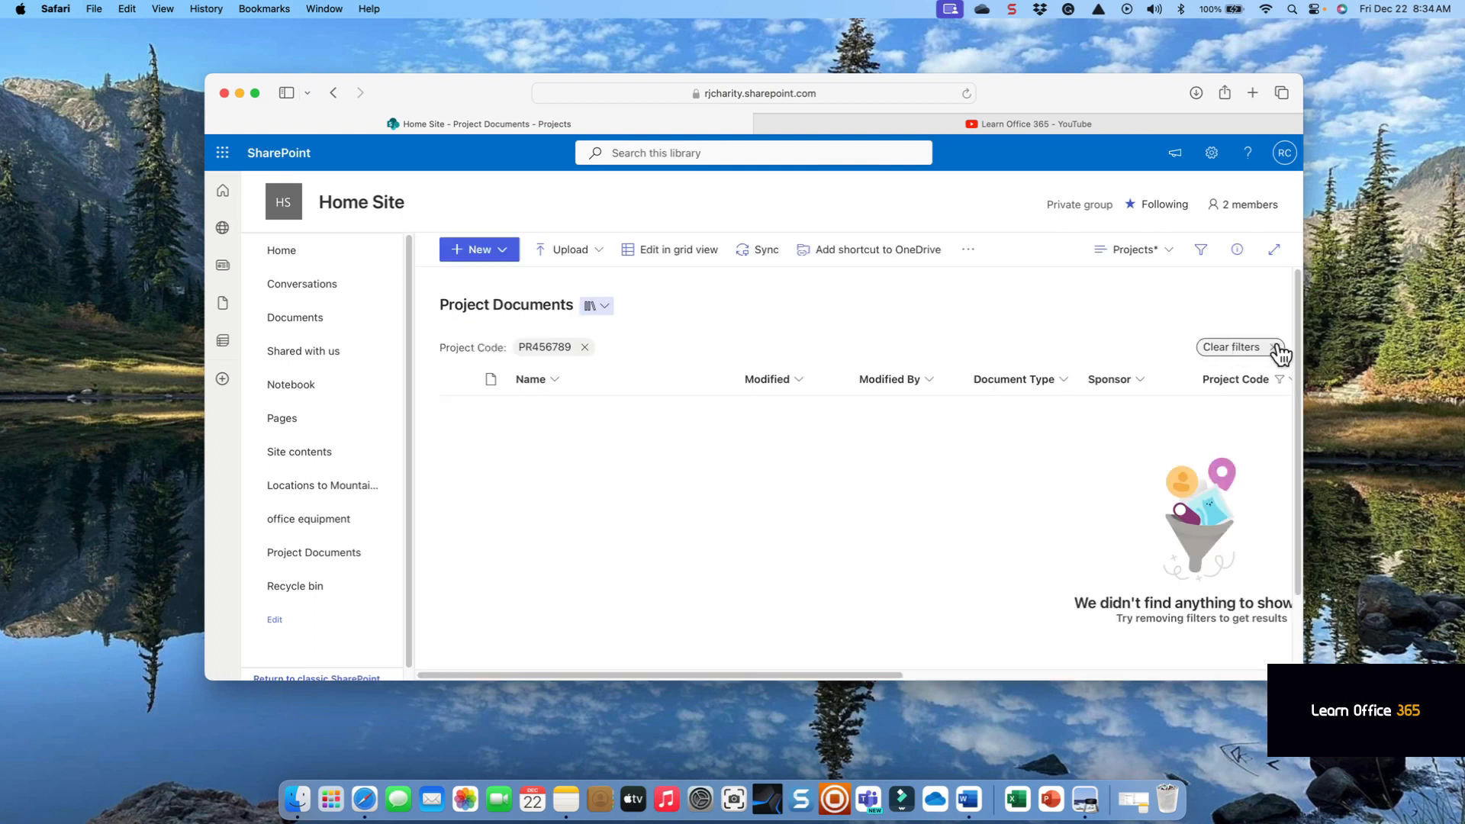
scroll(1276, 346, right, 2)
click(1252, 346)
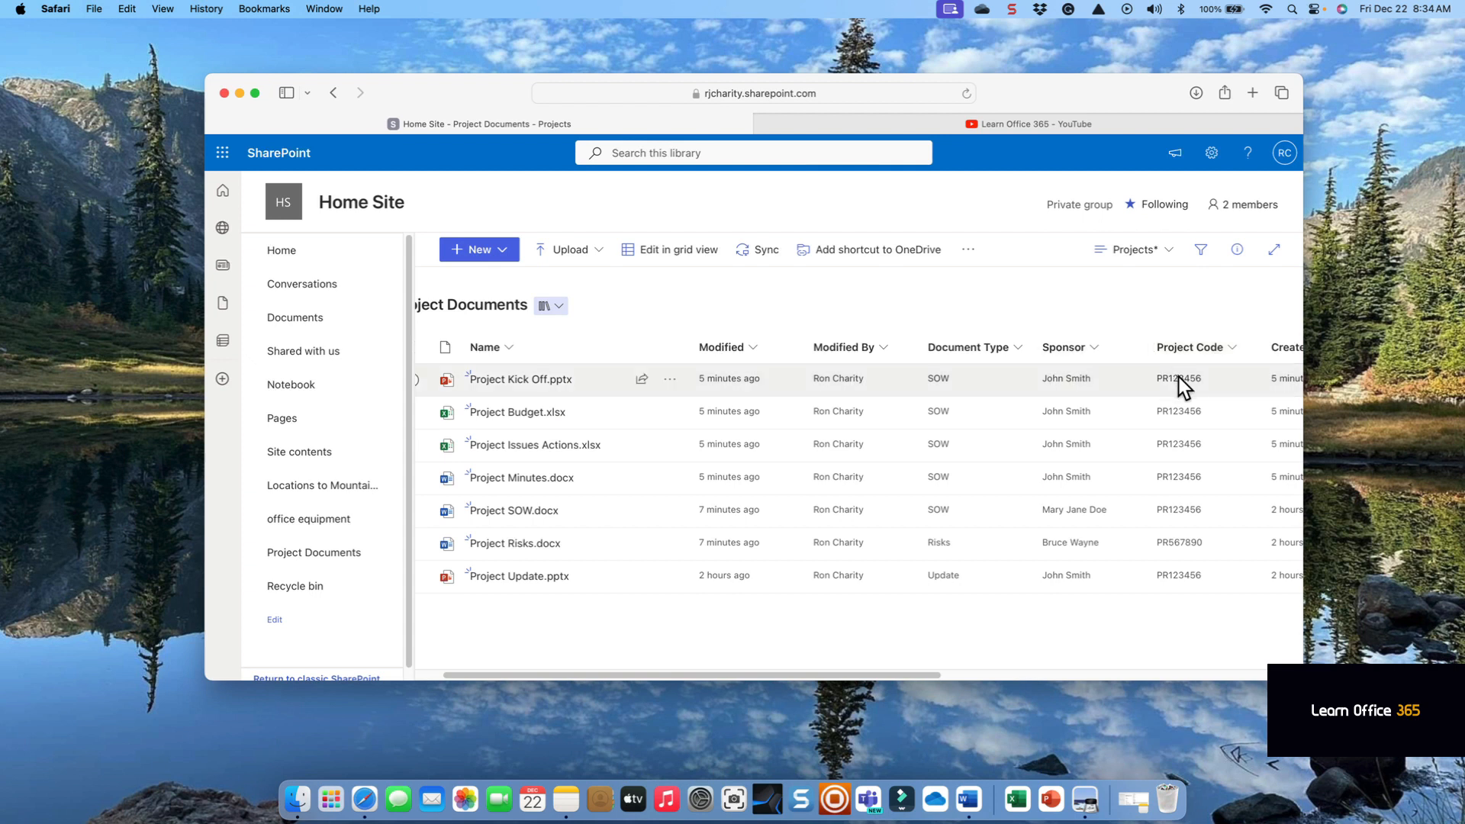
- Filter the Projects view to show only documents with project code PR123456
click(1228, 350)
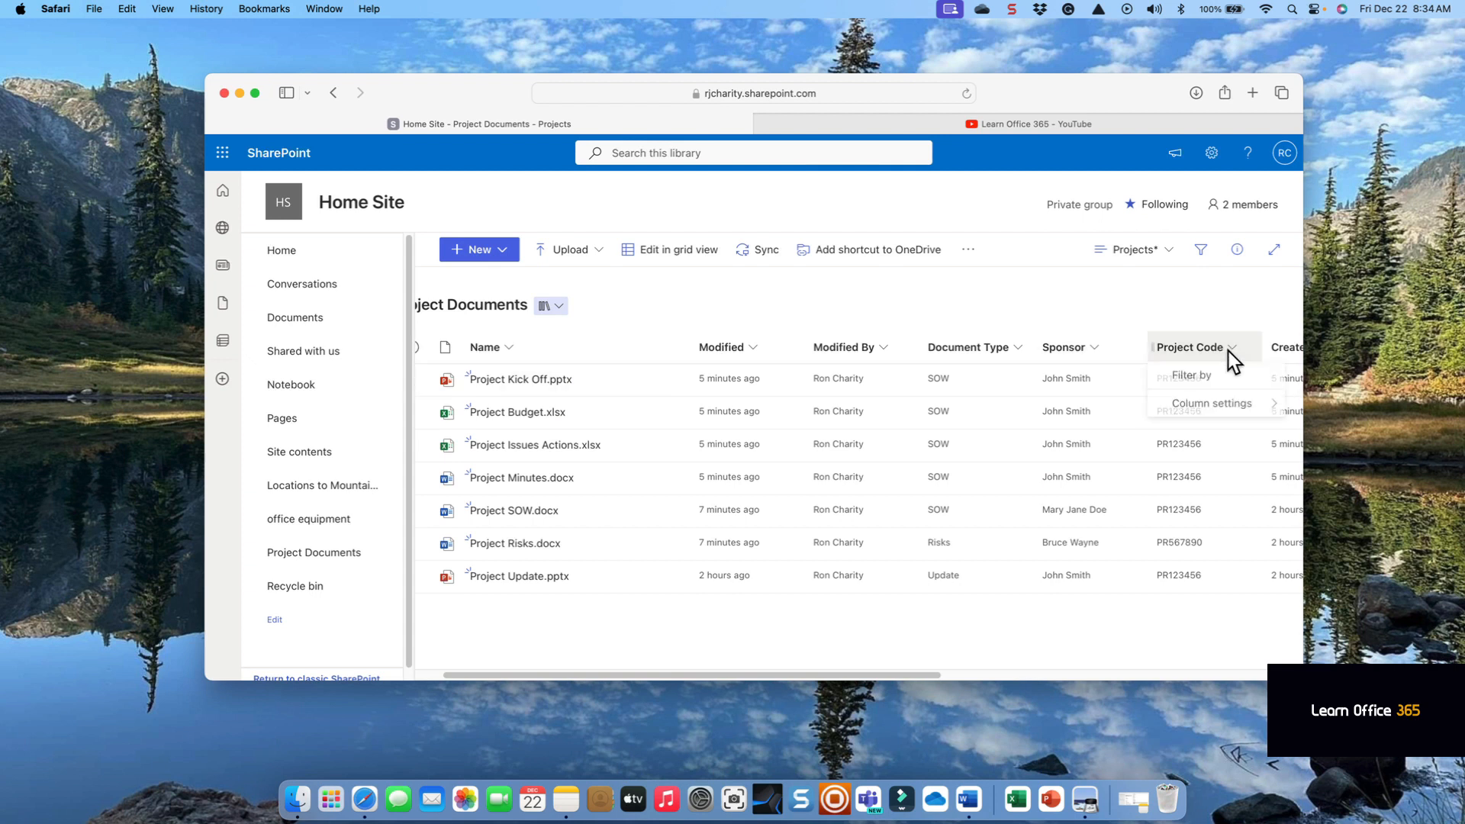
click(1209, 382)
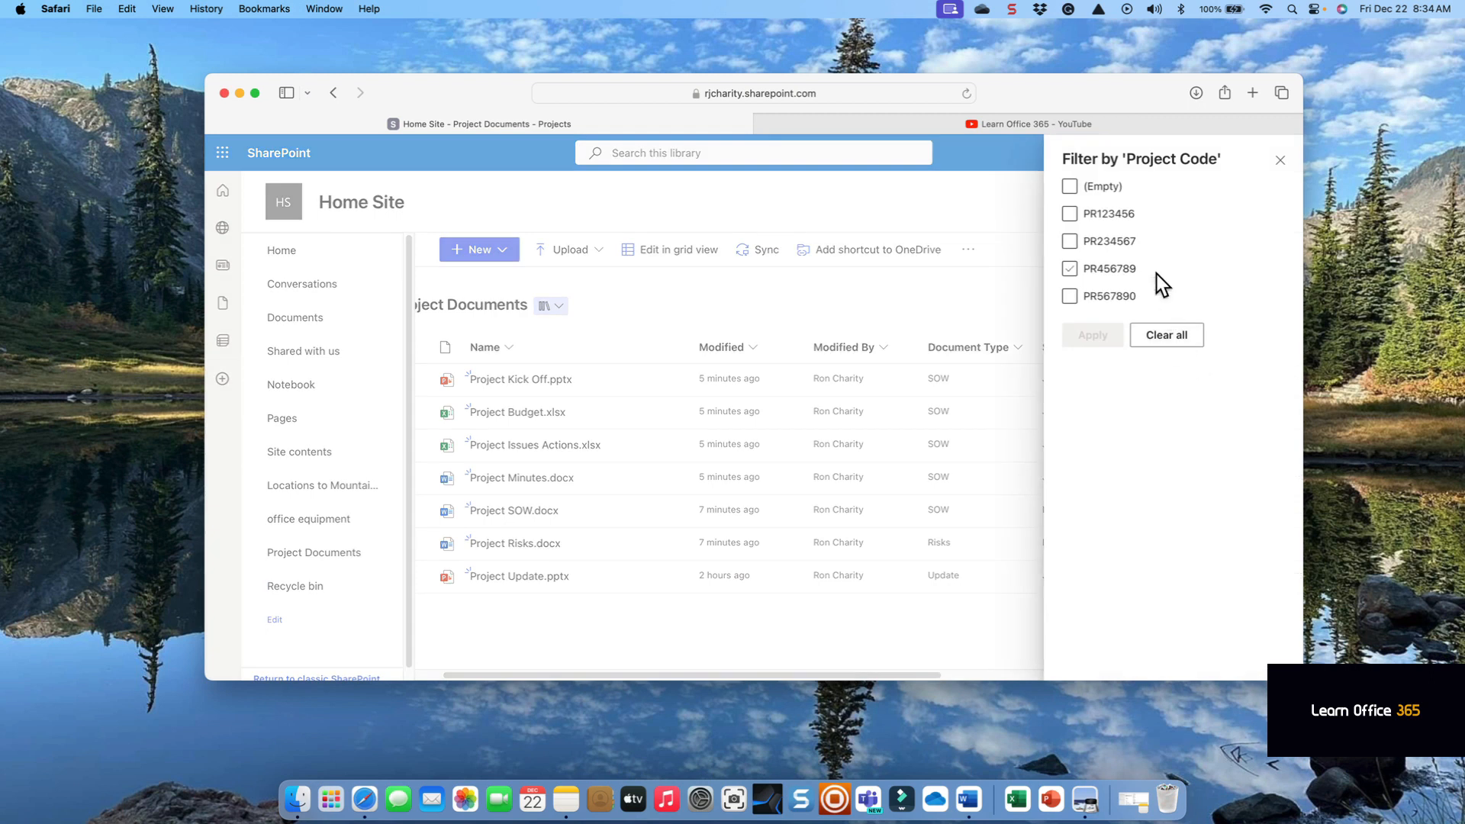
click(1070, 214)
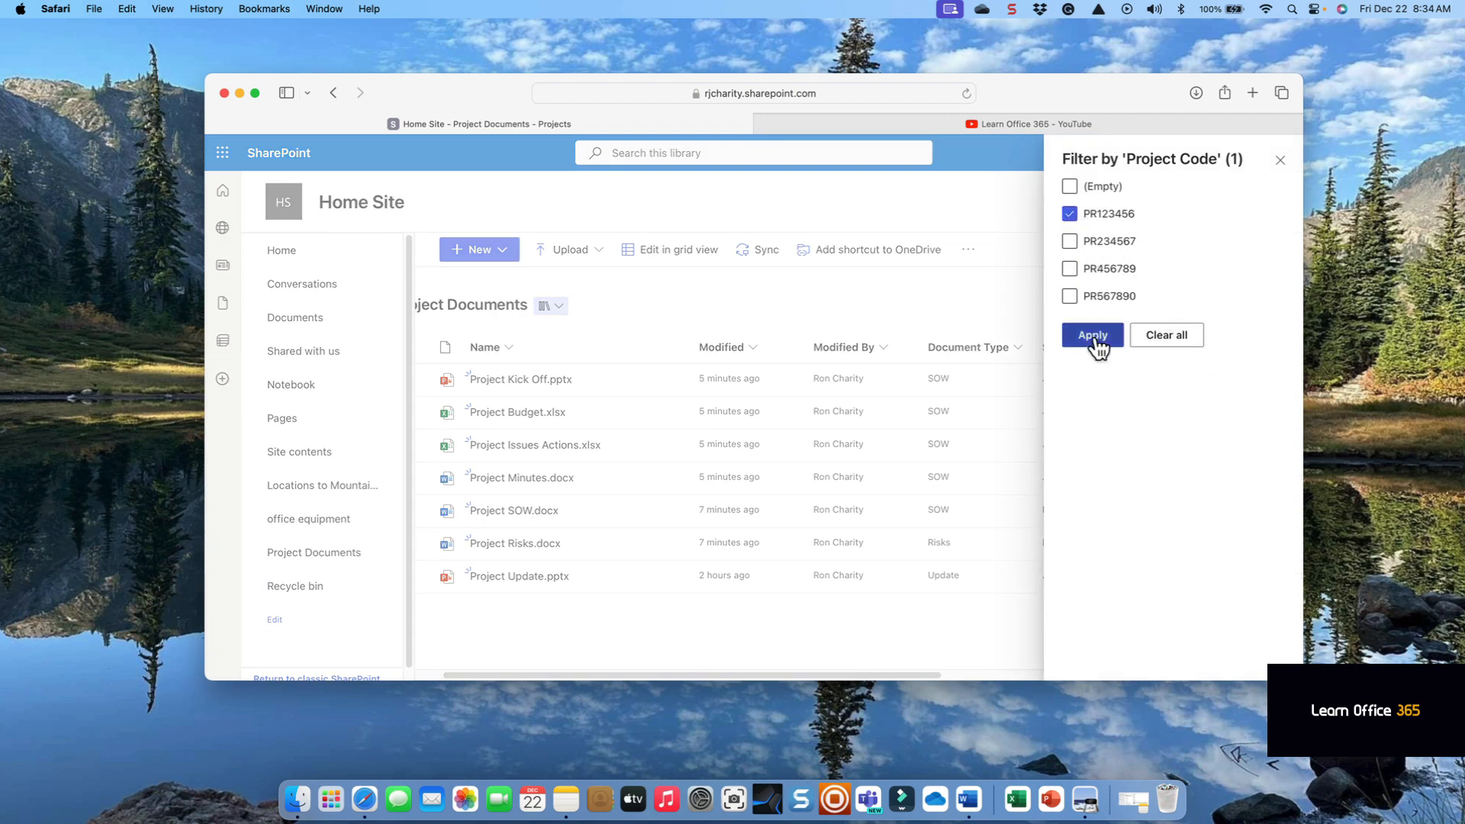
click(1093, 336)
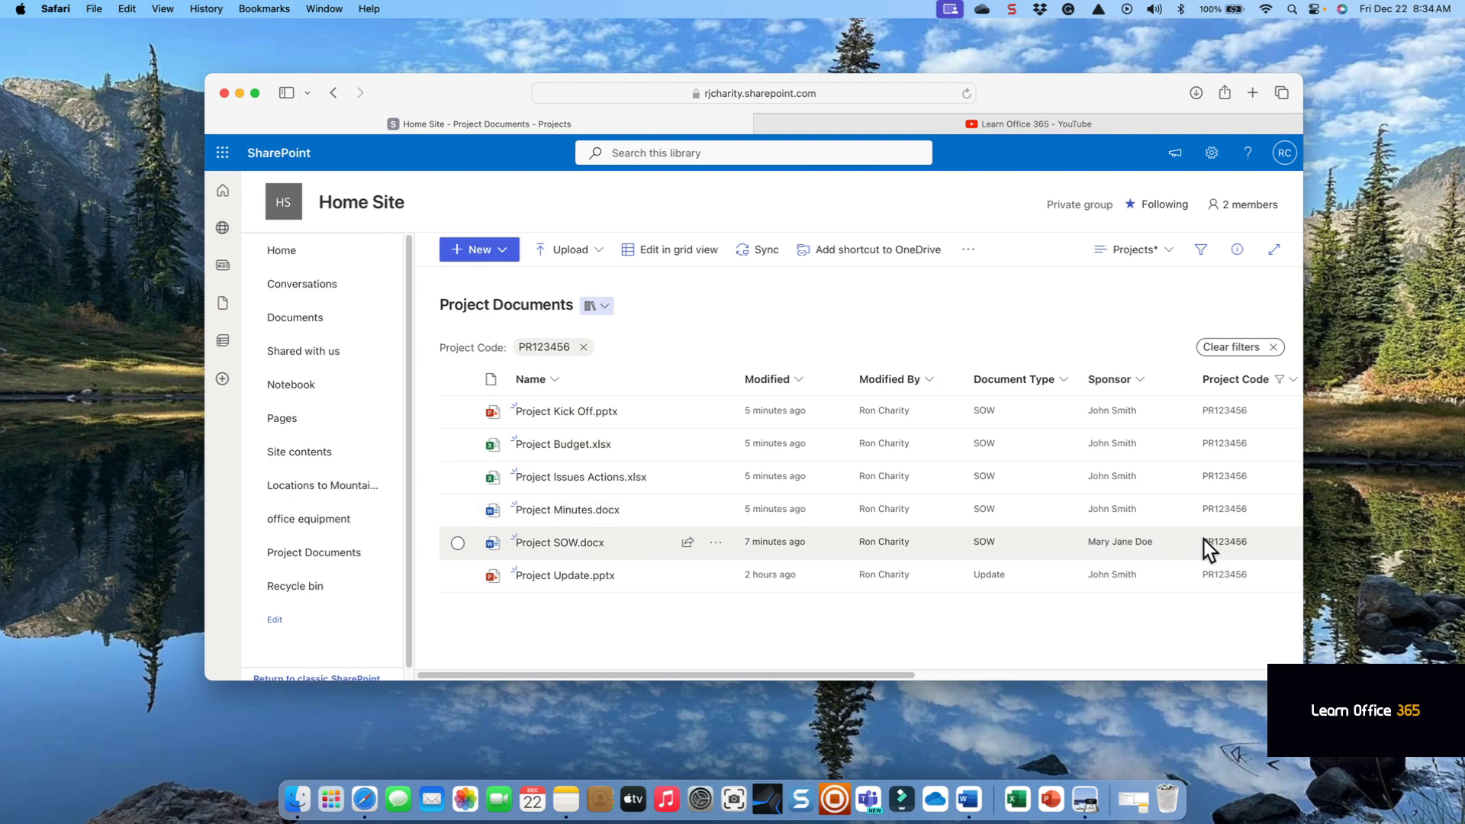
- Narrow the filtered documents to the first sponsor offered for the Sponsor column
click(1142, 382)
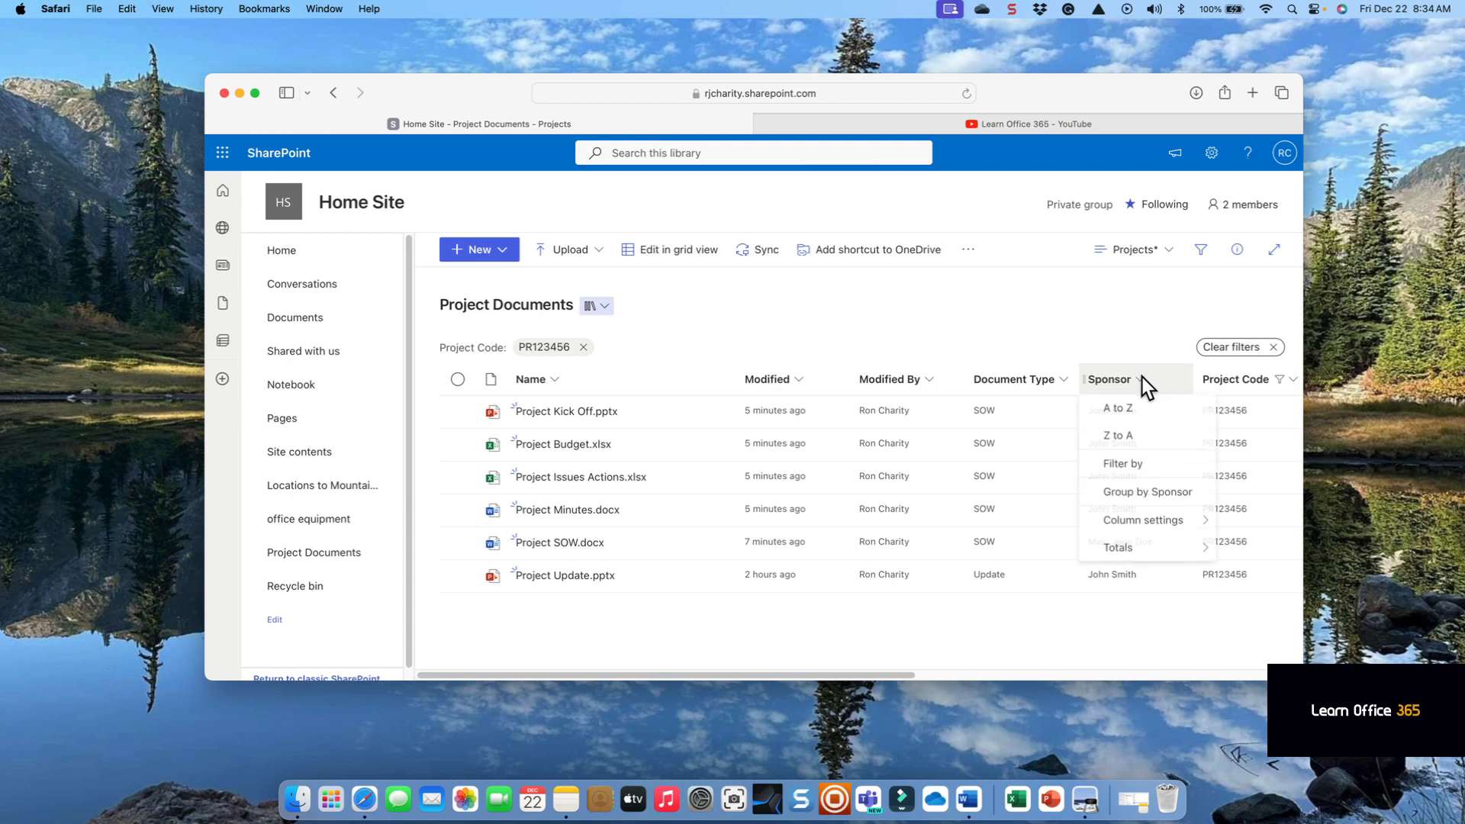
click(1137, 465)
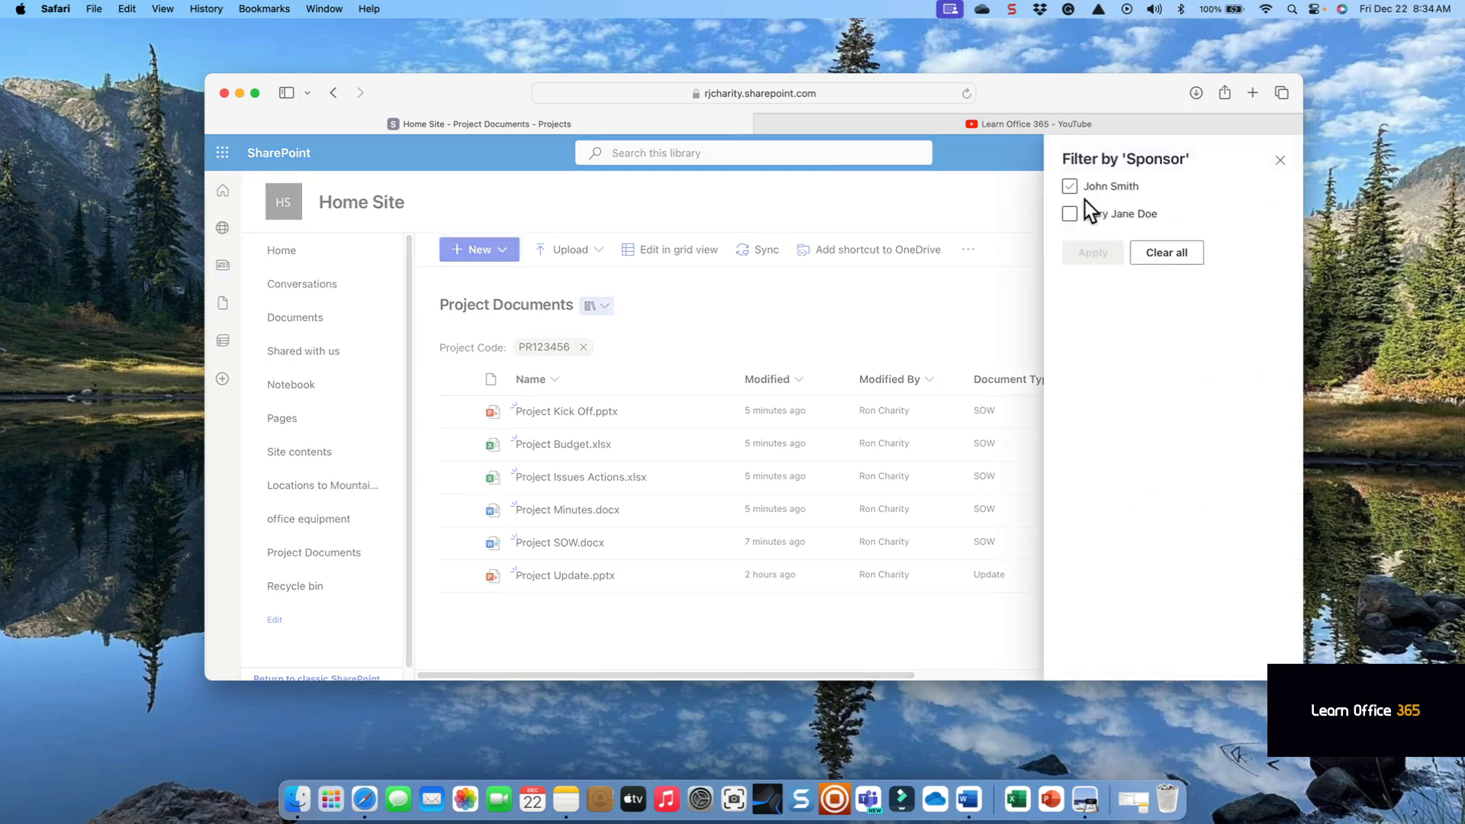
click(1070, 187)
click(1097, 258)
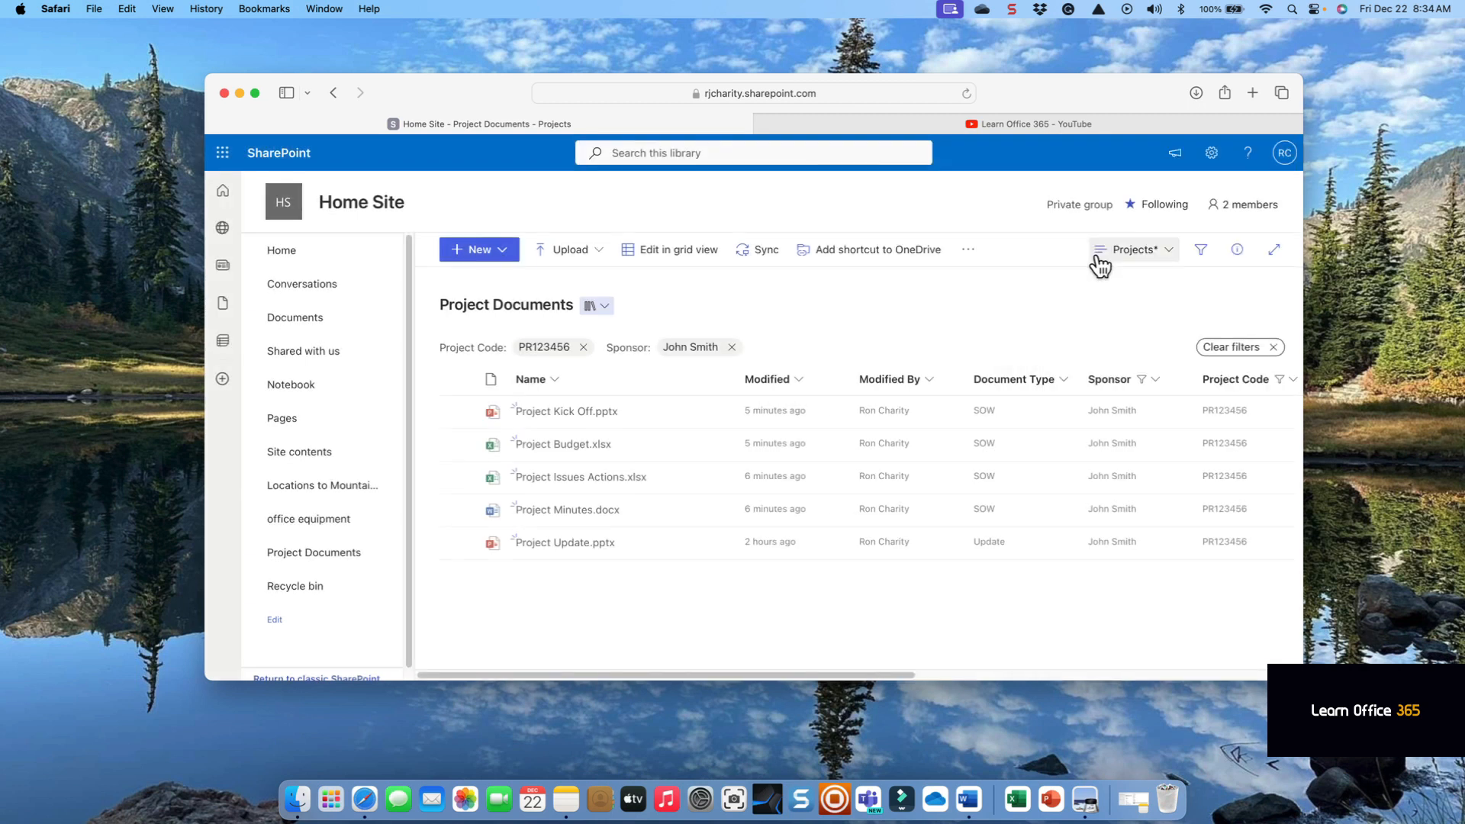